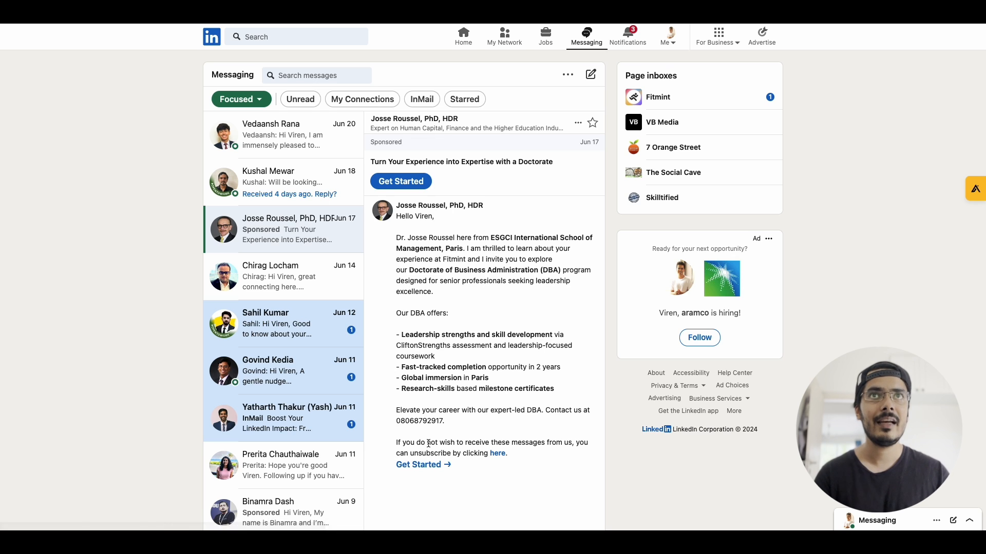
Step: Examine the lead form behind the sponsored doctorate message and the InMail offering a free profile analysis
{"action": "left_click", "coordinate": [406, 185]}
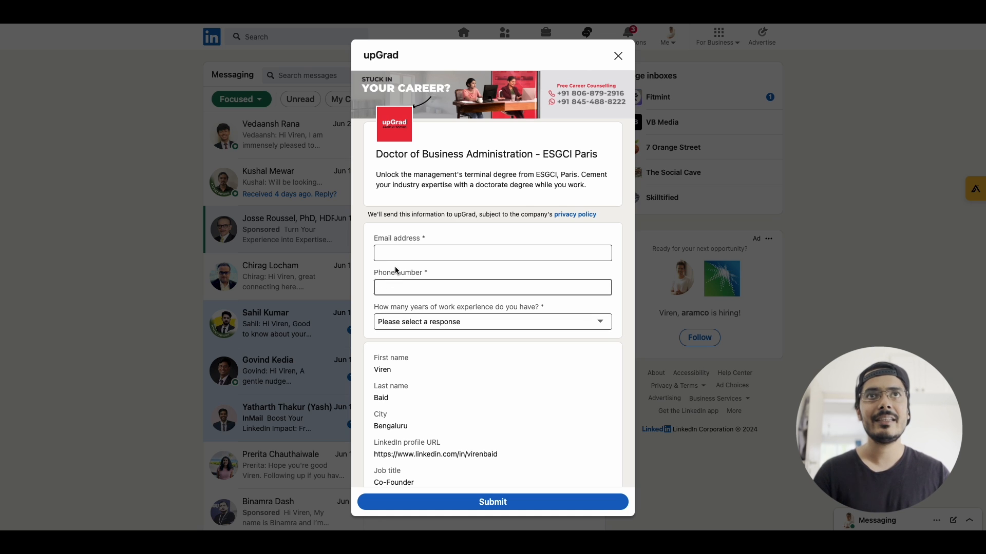
{"action": "scroll", "coordinate": [401, 256], "scroll_direction": "down", "scroll_amount": 1}
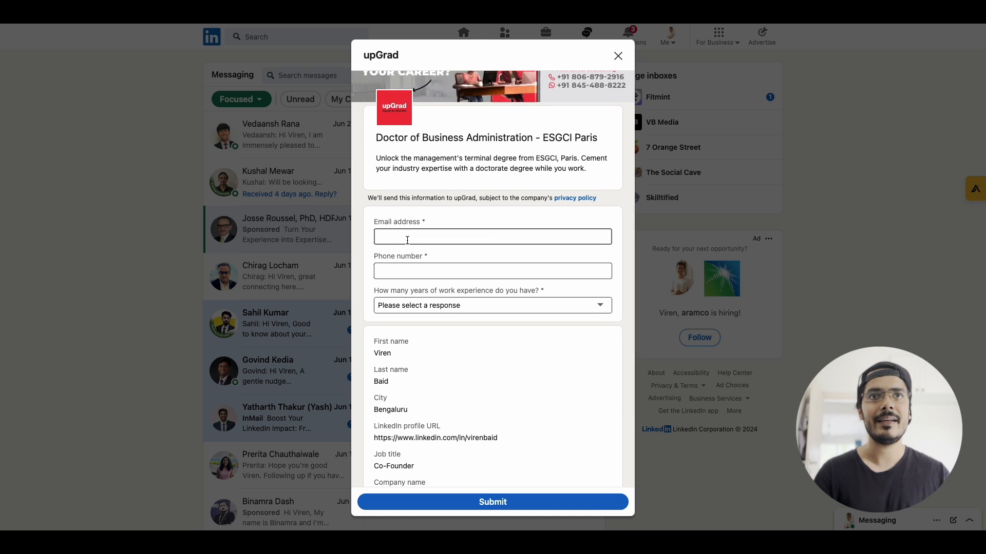
{"action": "scroll", "coordinate": [407, 240], "scroll_direction": "down", "scroll_amount": 3}
{"action": "scroll", "coordinate": [481, 267], "scroll_direction": "up", "scroll_amount": 4}
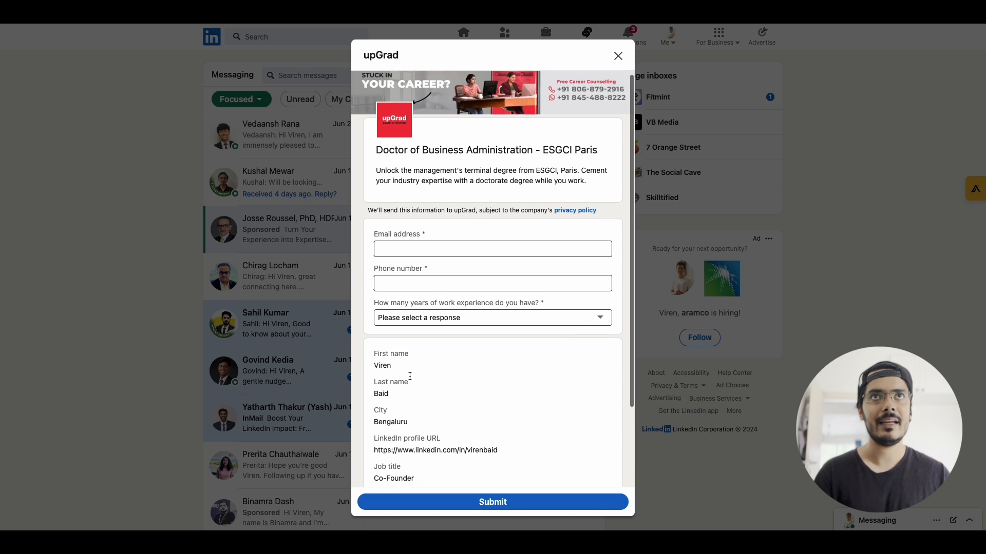
{"action": "left_click", "coordinate": [618, 56]}
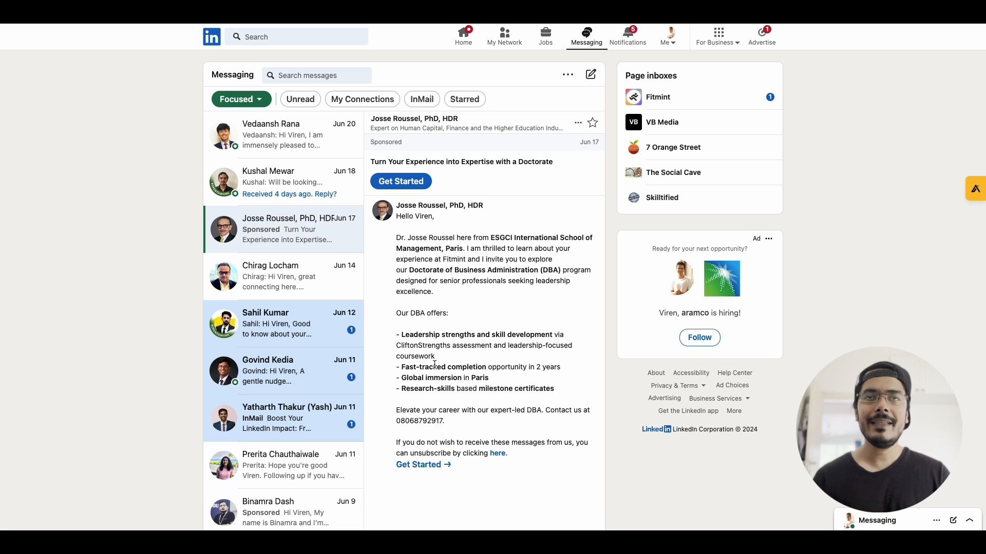
{"action": "left_click", "coordinate": [325, 430]}
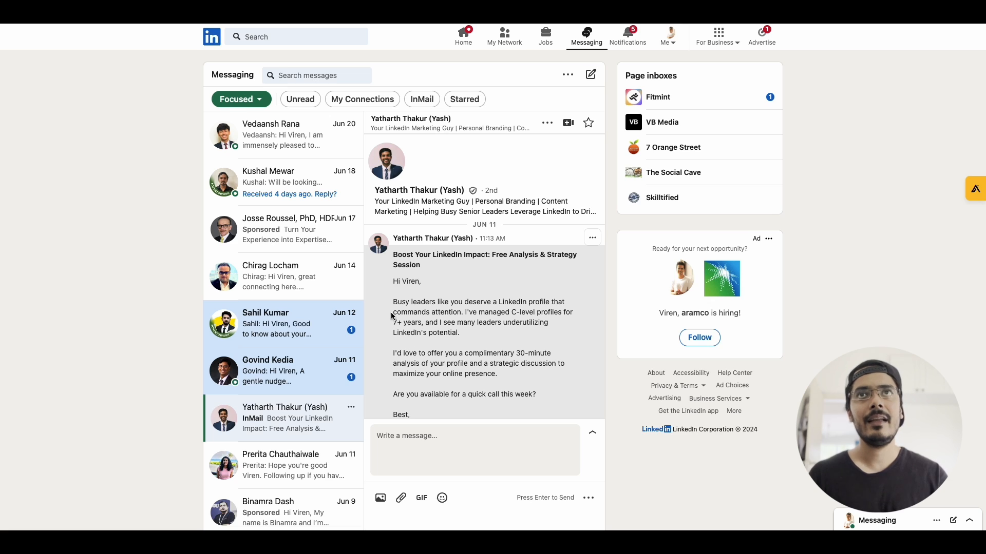
{"action": "left_click", "coordinate": [298, 234]}
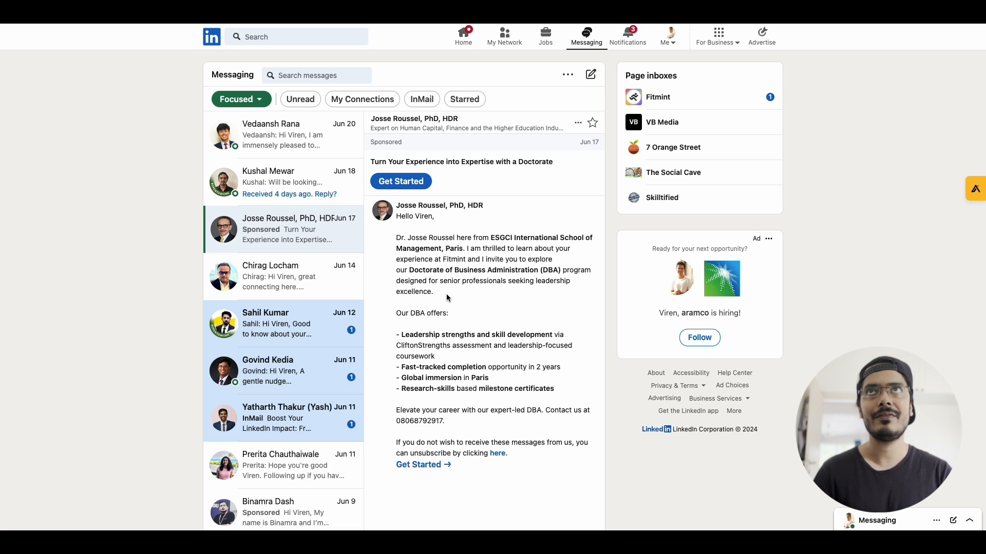
Step: Switch to Campaign Manager and start a new campaign in the VB Media ad account
{"action": "left_click", "coordinate": [757, 43]}
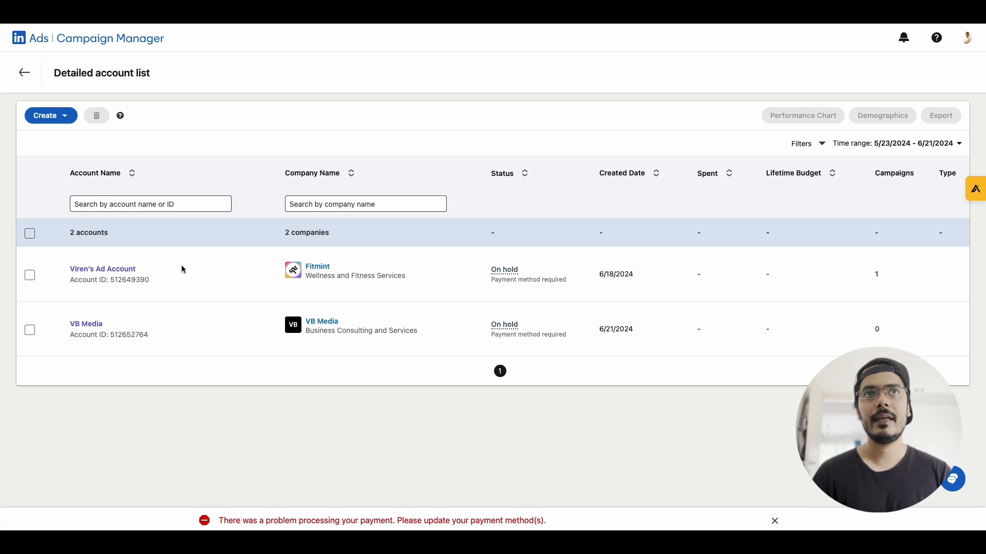
{"action": "left_click", "coordinate": [97, 328]}
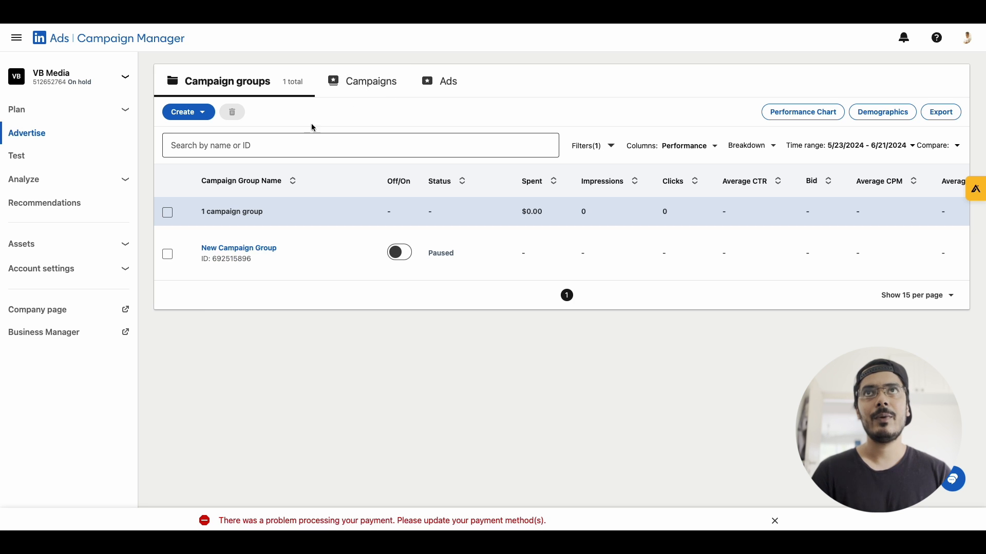
{"action": "left_click", "coordinate": [189, 112]}
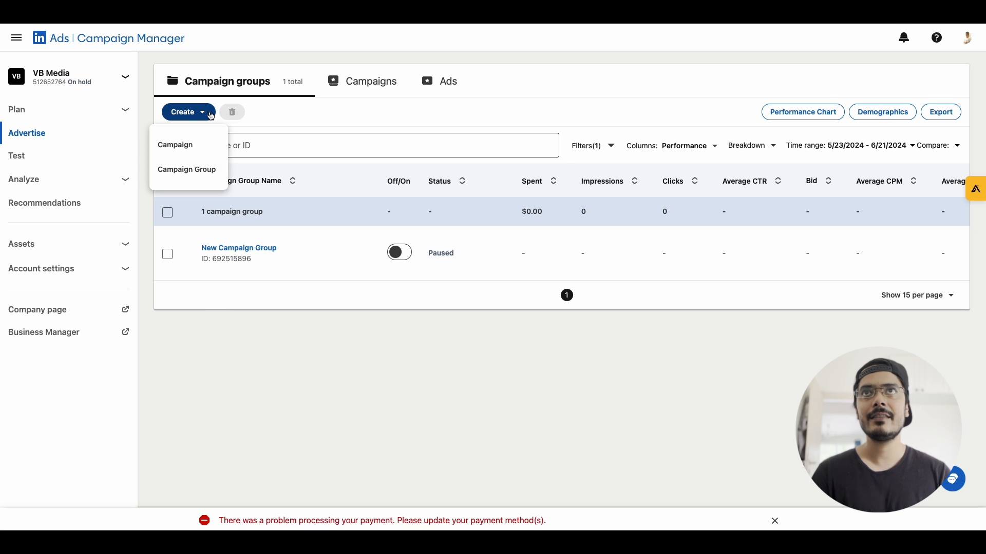
{"action": "left_click", "coordinate": [202, 145]}
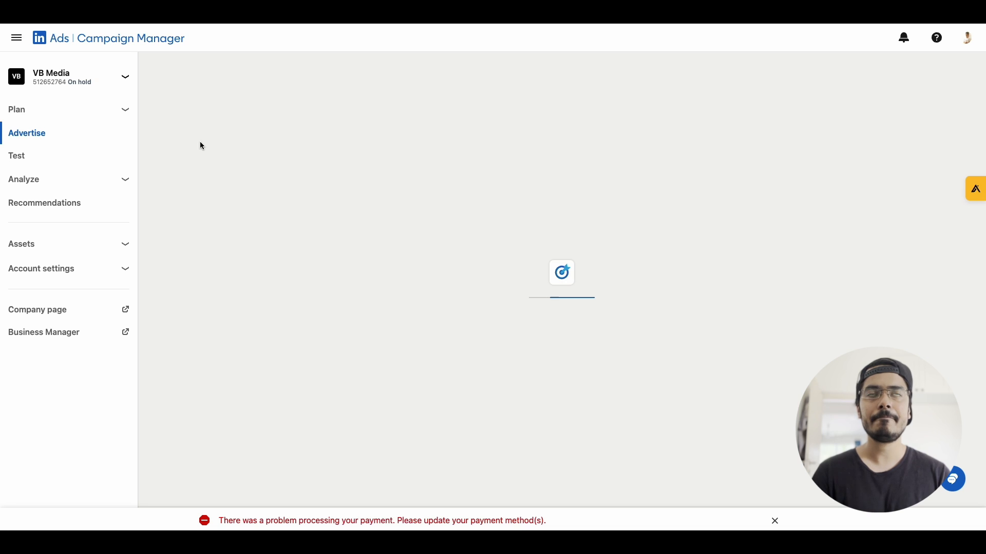
Step: Name the campaign group "Messaging Campaign" and set its group objective to Lead generation
{"action": "left_click", "coordinate": [250, 203]}
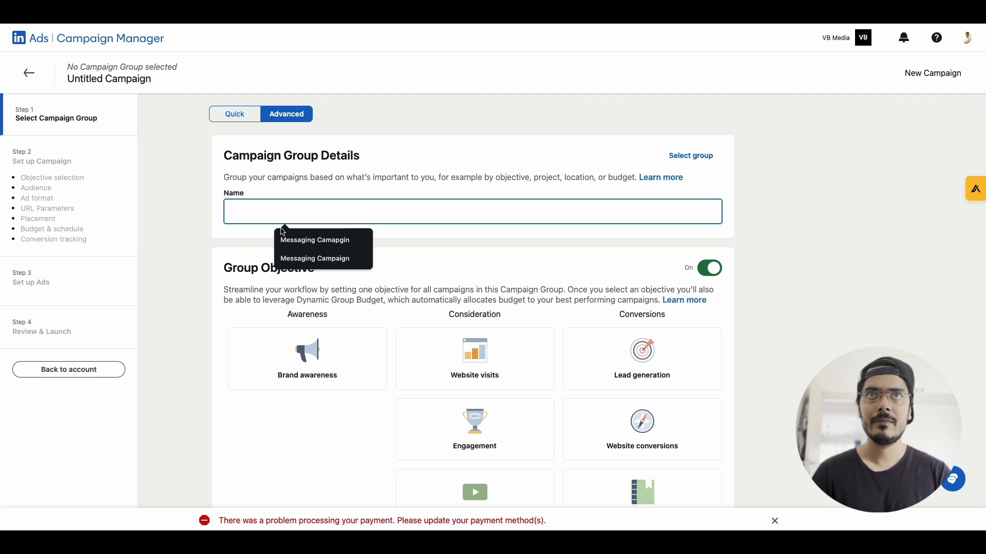
{"action": "left_click", "coordinate": [301, 260]}
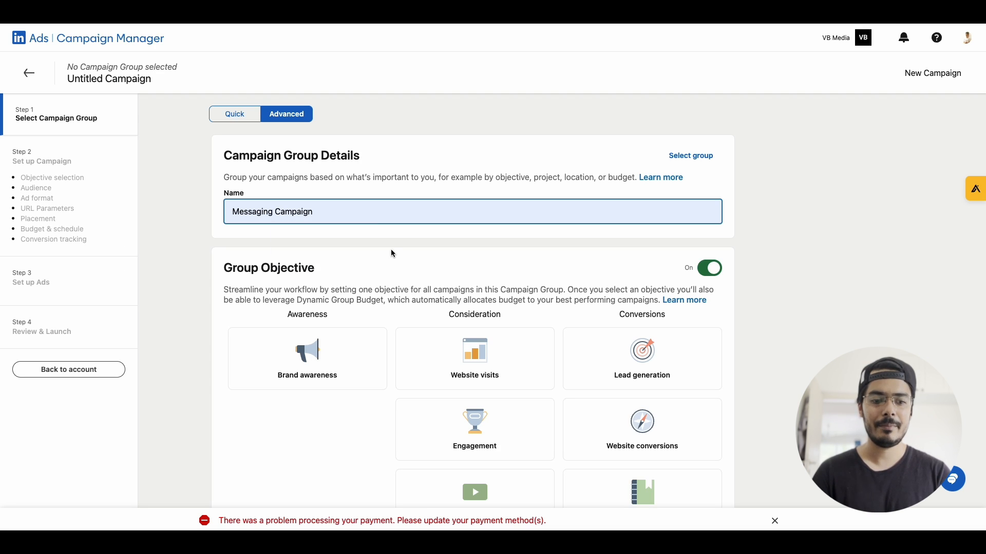
{"action": "scroll", "coordinate": [513, 267], "scroll_direction": "down", "scroll_amount": 2}
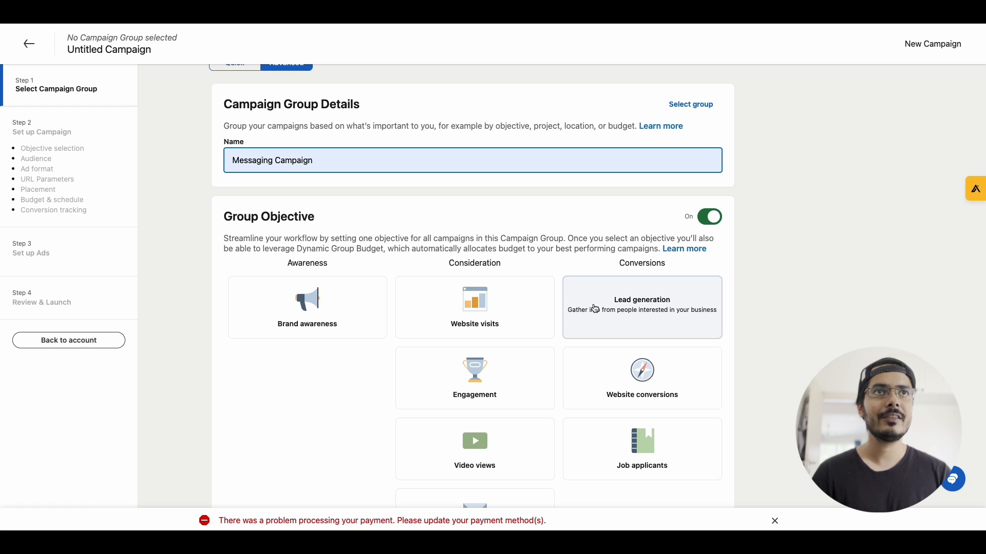
{"action": "left_click", "coordinate": [621, 311]}
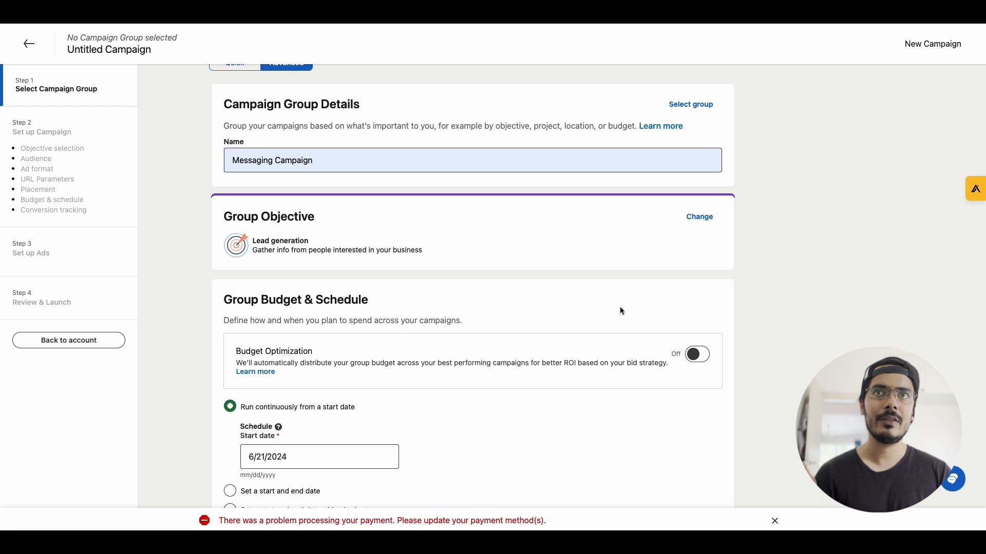
Step: Keep the group running continuously from the start date 6/21/2024 and continue to the campaign setup
{"action": "scroll", "coordinate": [620, 310], "scroll_direction": "down", "scroll_amount": 3}
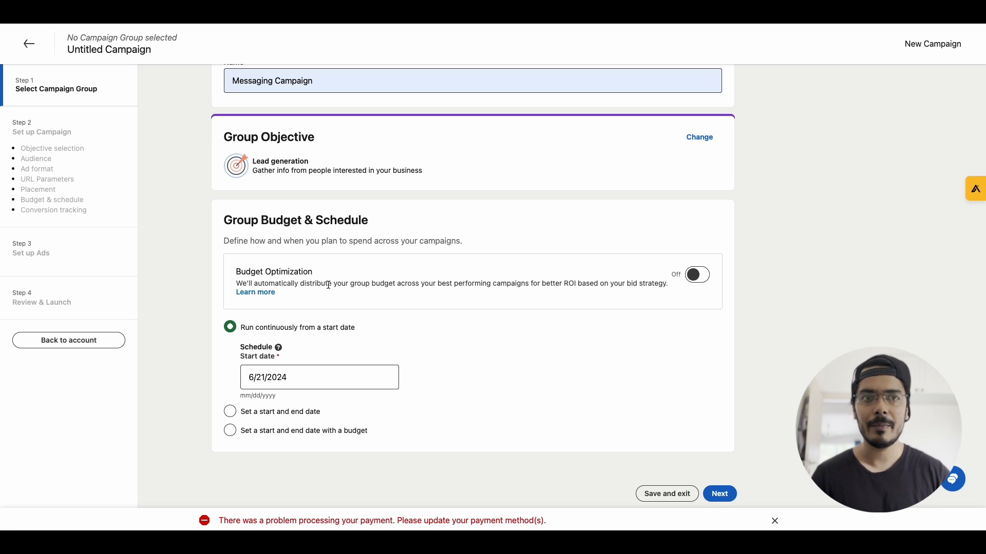
{"action": "scroll", "coordinate": [287, 324], "scroll_direction": "down", "scroll_amount": 1}
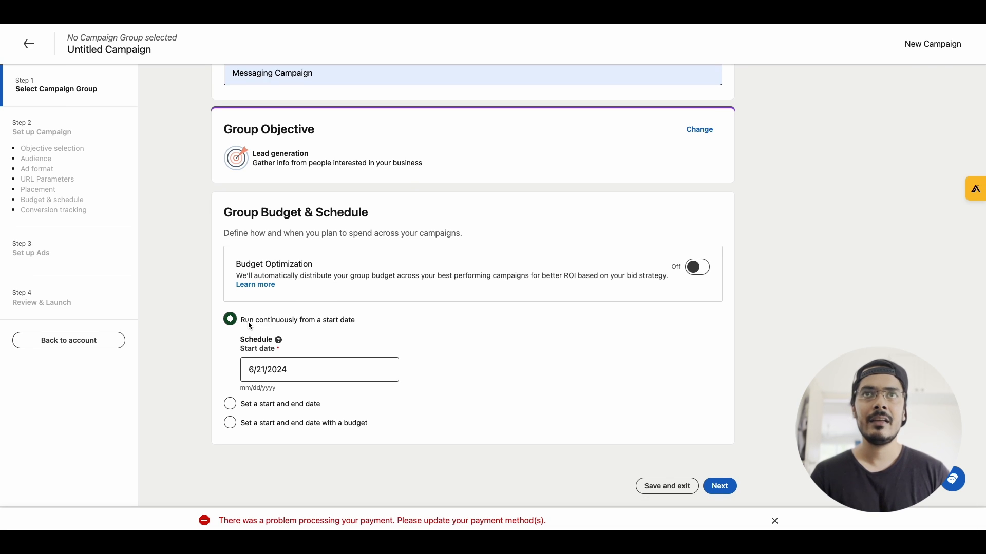
{"action": "left_click", "coordinate": [304, 370]}
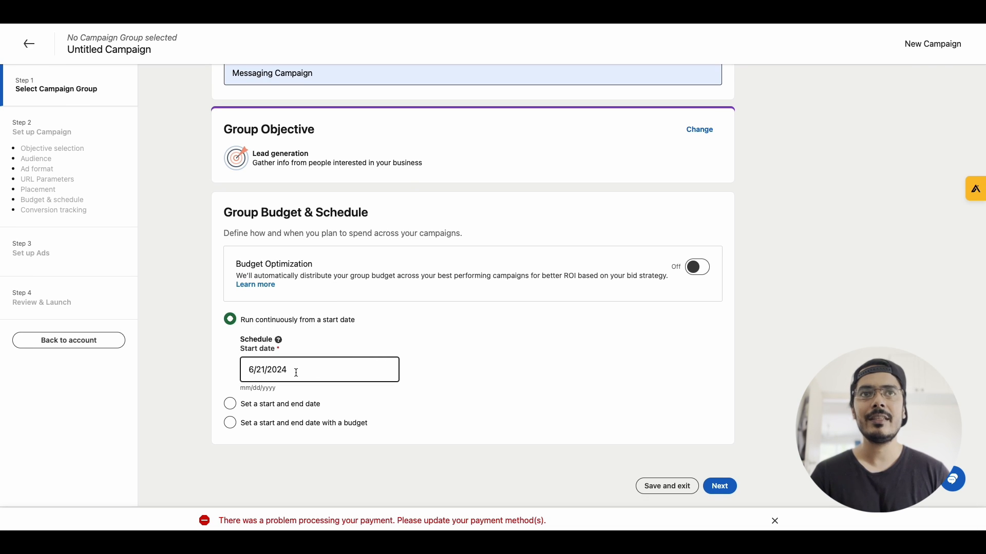
{"action": "left_click", "coordinate": [718, 480]}
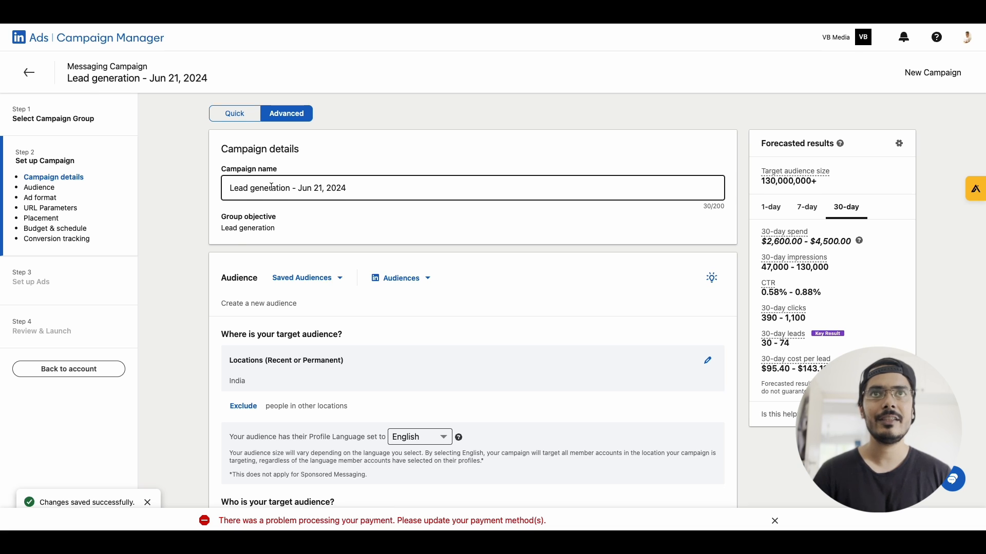
Step: Replace India with United Kingdom and United States as the audience's target locations
{"action": "scroll", "coordinate": [271, 188], "scroll_direction": "down", "scroll_amount": 3}
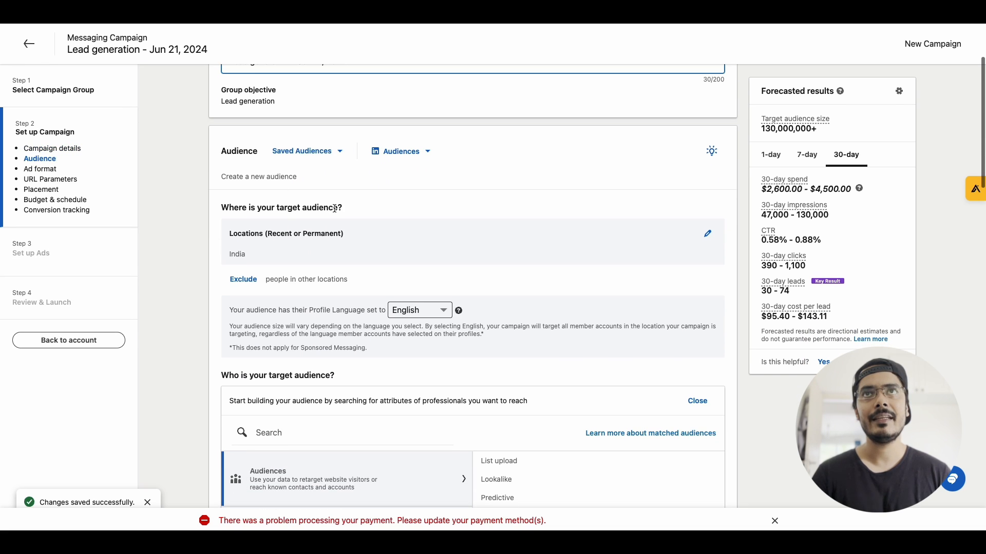
{"action": "left_click", "coordinate": [707, 234]}
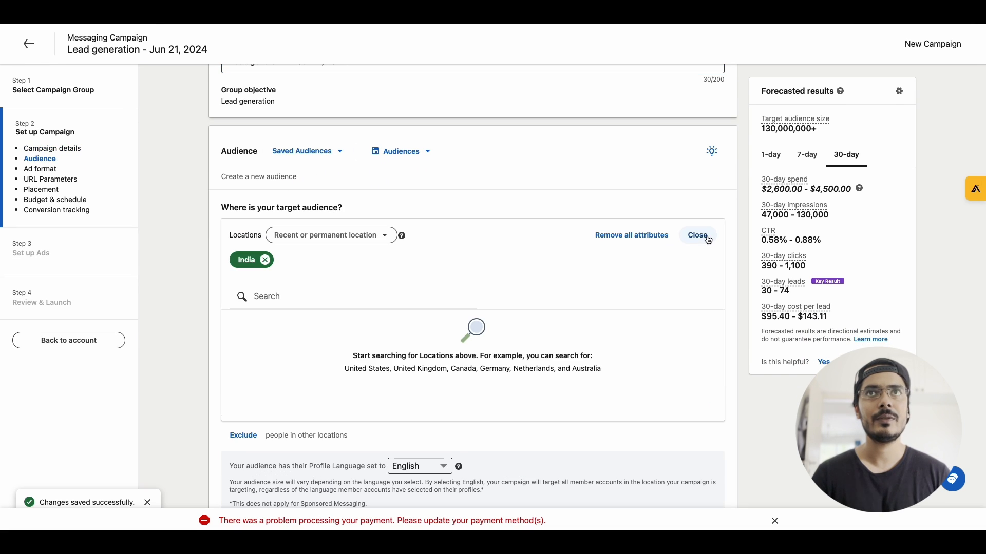
{"action": "left_click", "coordinate": [265, 259]}
{"action": "left_click", "coordinate": [279, 289]}
{"action": "type", "text": "united s"}
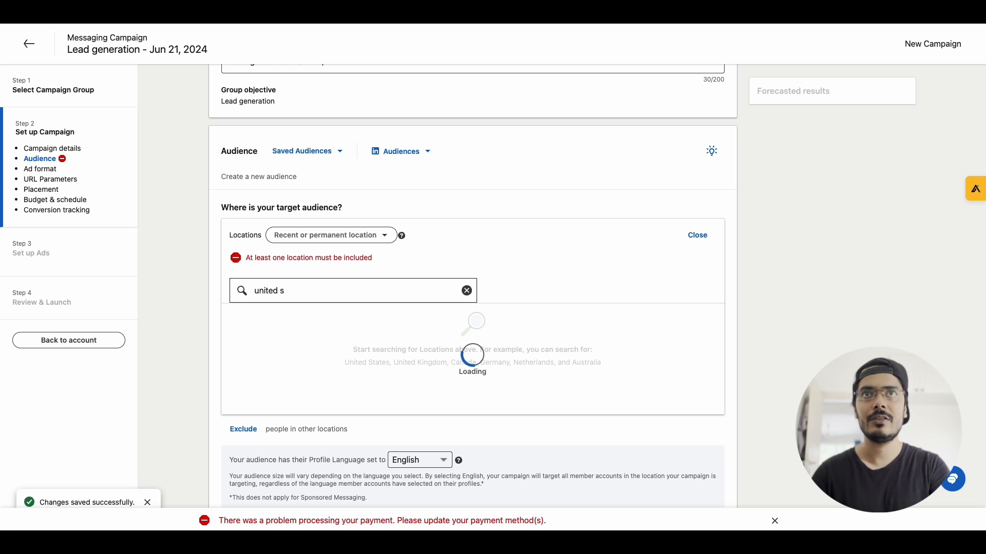
{"action": "left_click", "coordinate": [279, 304]}
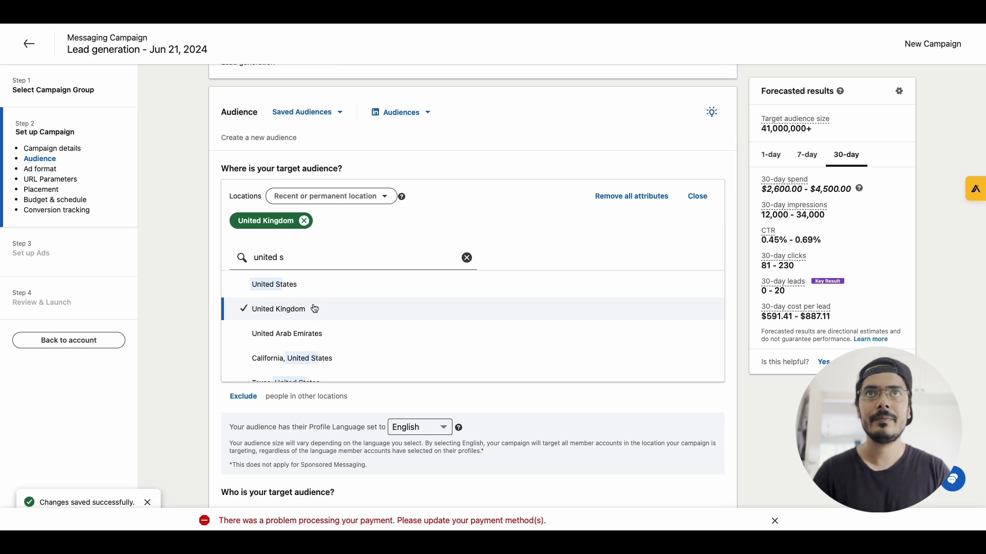
{"action": "left_click", "coordinate": [306, 286]}
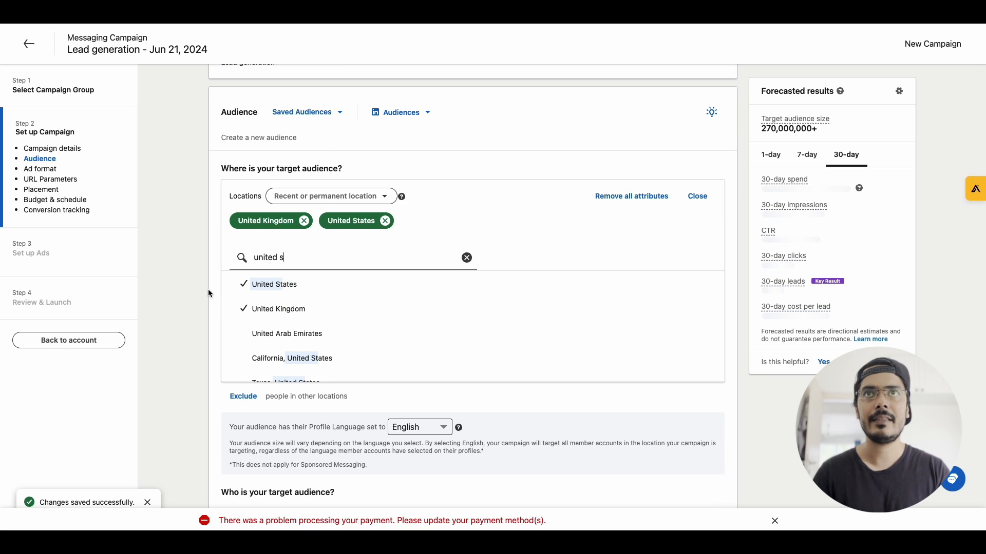
{"action": "left_click", "coordinate": [466, 257]}
Step: Narrow the target audience by audience attributes and open the Job Experience category
{"action": "scroll", "coordinate": [191, 355], "scroll_direction": "down", "scroll_amount": 3}
{"action": "scroll", "coordinate": [191, 355], "scroll_direction": "down", "scroll_amount": 1}
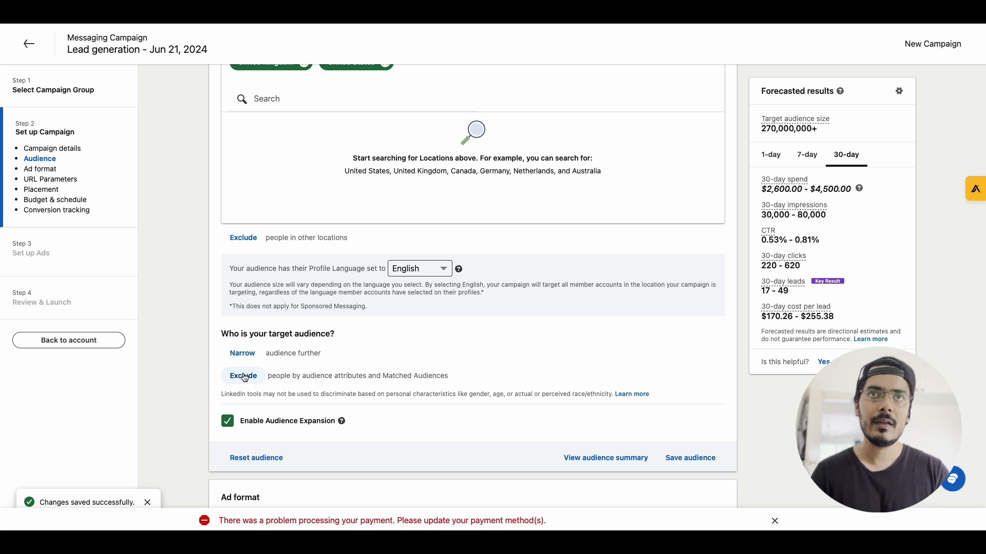
{"action": "scroll", "coordinate": [282, 237], "scroll_direction": "up", "scroll_amount": 1}
{"action": "scroll", "coordinate": [305, 394], "scroll_direction": "down", "scroll_amount": 1}
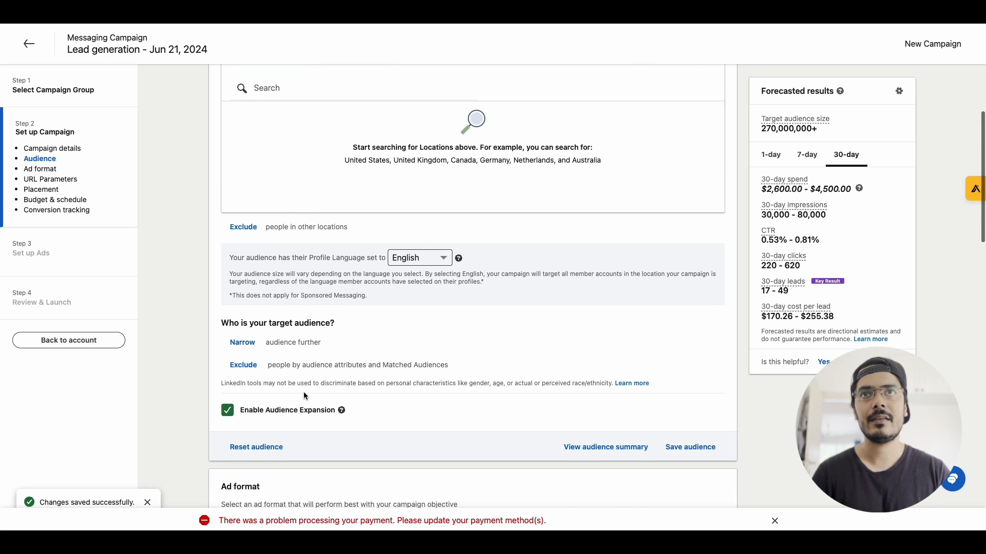
{"action": "left_click", "coordinate": [243, 345]}
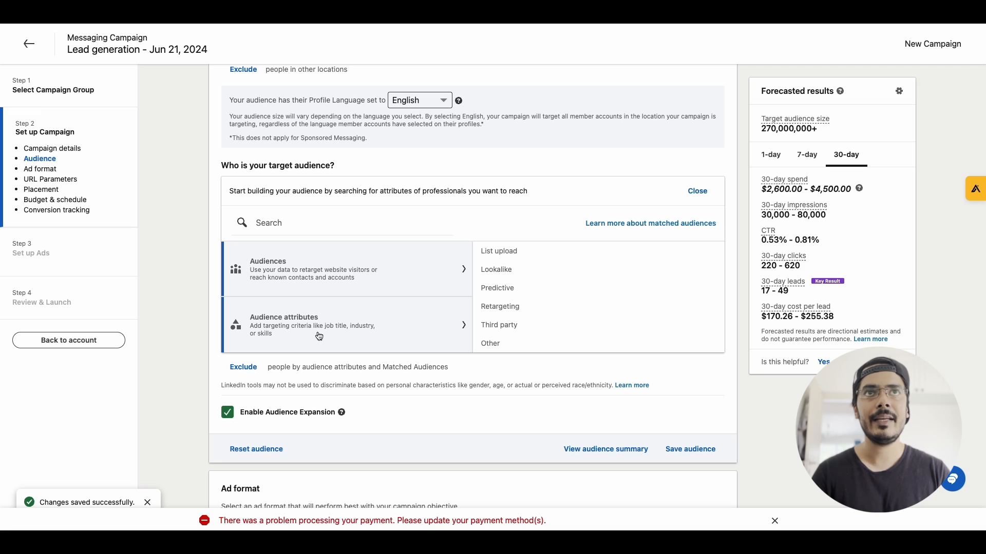
{"action": "left_click", "coordinate": [354, 330]}
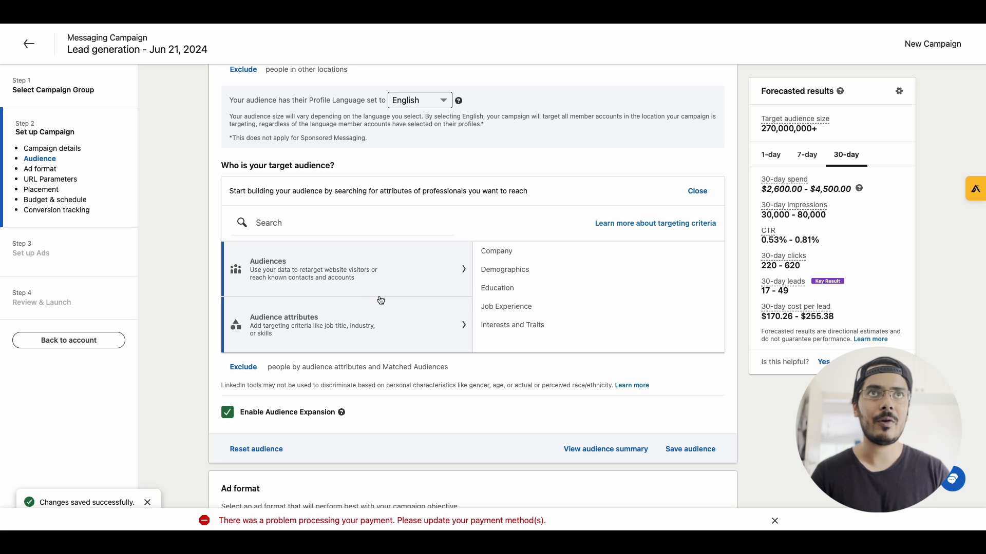
{"action": "left_click", "coordinate": [513, 278]}
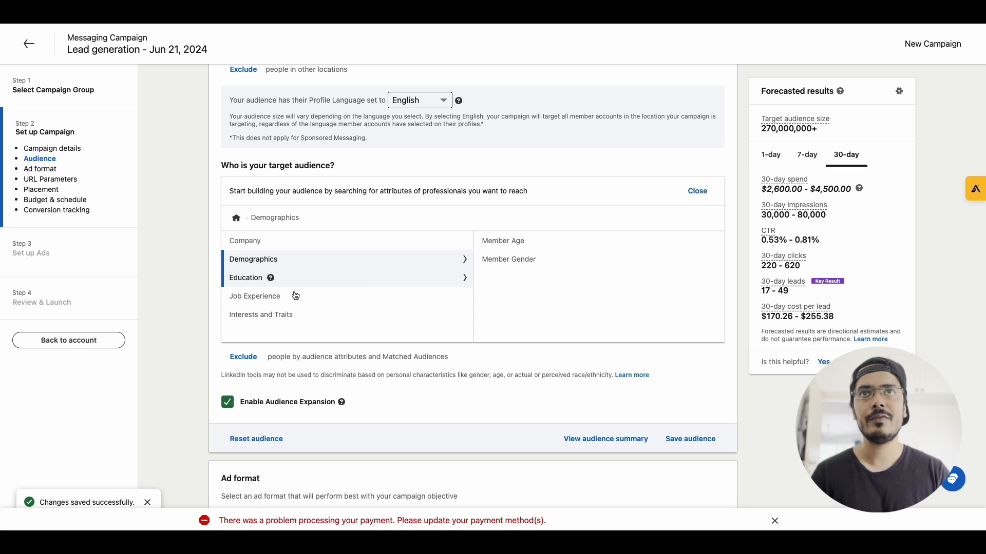
{"action": "scroll", "coordinate": [263, 303], "scroll_direction": "down", "scroll_amount": 1}
{"action": "left_click", "coordinate": [258, 290]}
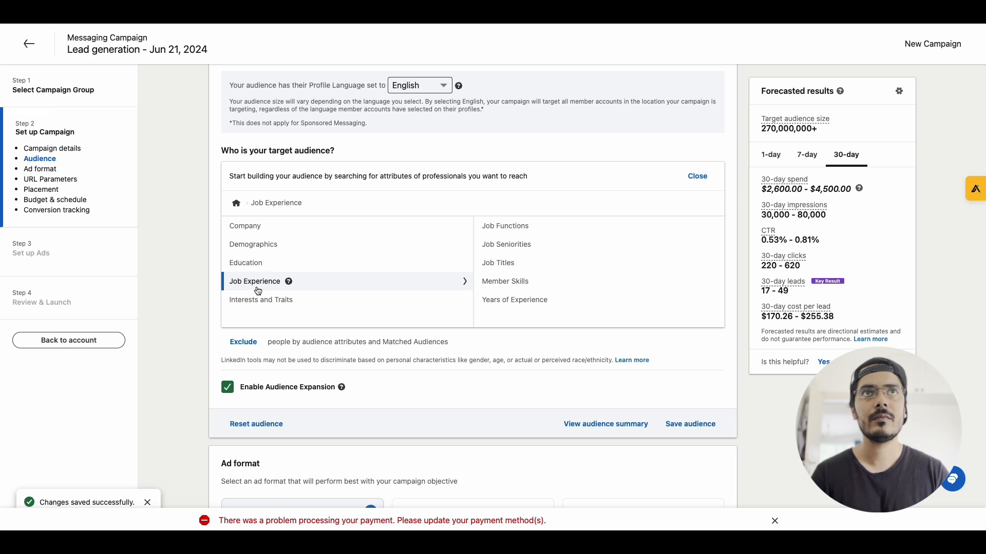
Step: Target the current job titles Founder, Co-Founder and Chief Executive Officer
{"action": "left_click", "coordinate": [544, 266]}
{"action": "type", "text": "Founder"}
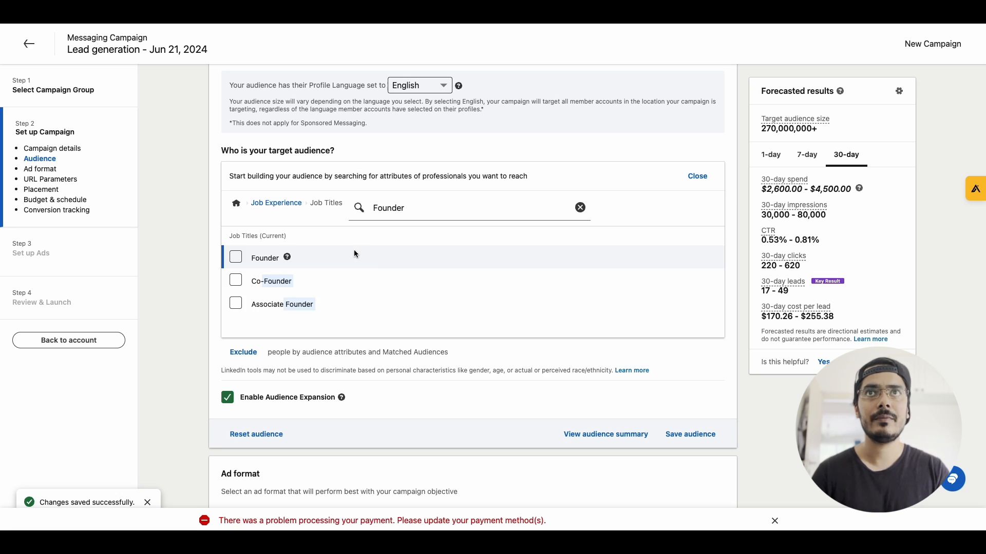
{"action": "left_click", "coordinate": [233, 260]}
{"action": "left_click", "coordinate": [236, 337]}
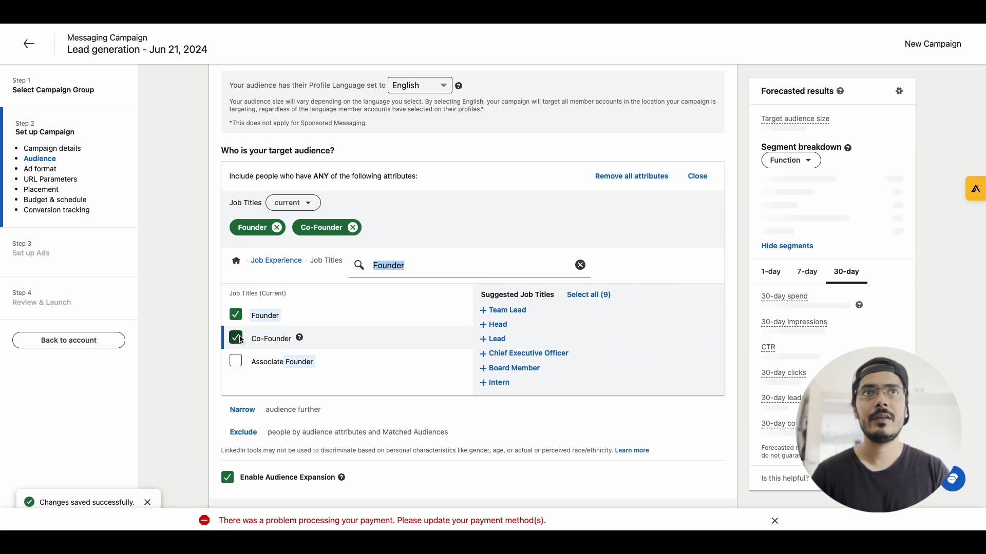
{"action": "left_click", "coordinate": [484, 354]}
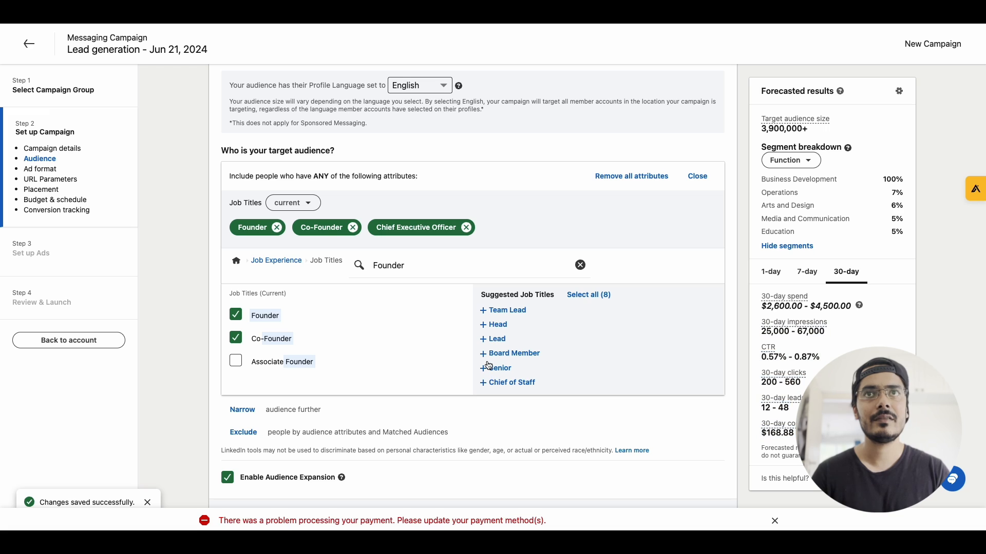
{"action": "left_click", "coordinate": [580, 265]}
{"action": "left_click", "coordinate": [622, 266]}
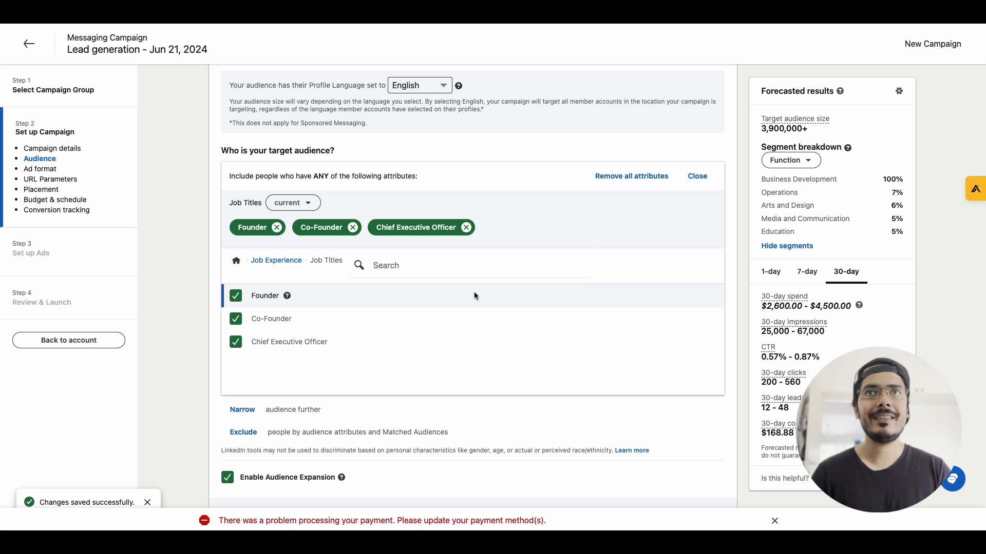
{"action": "scroll", "coordinate": [327, 289], "scroll_direction": "up", "scroll_amount": 1}
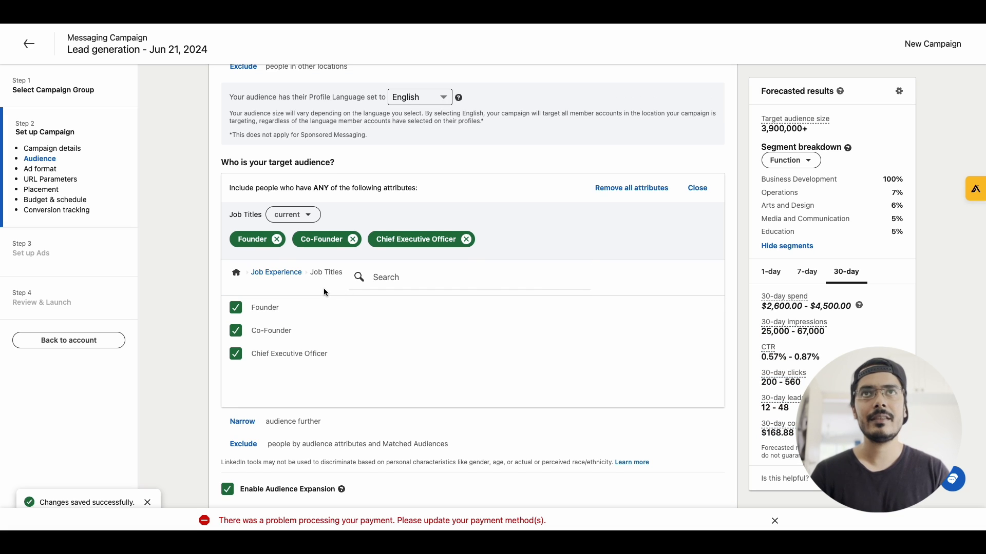
{"action": "scroll", "coordinate": [324, 292], "scroll_direction": "down", "scroll_amount": 2}
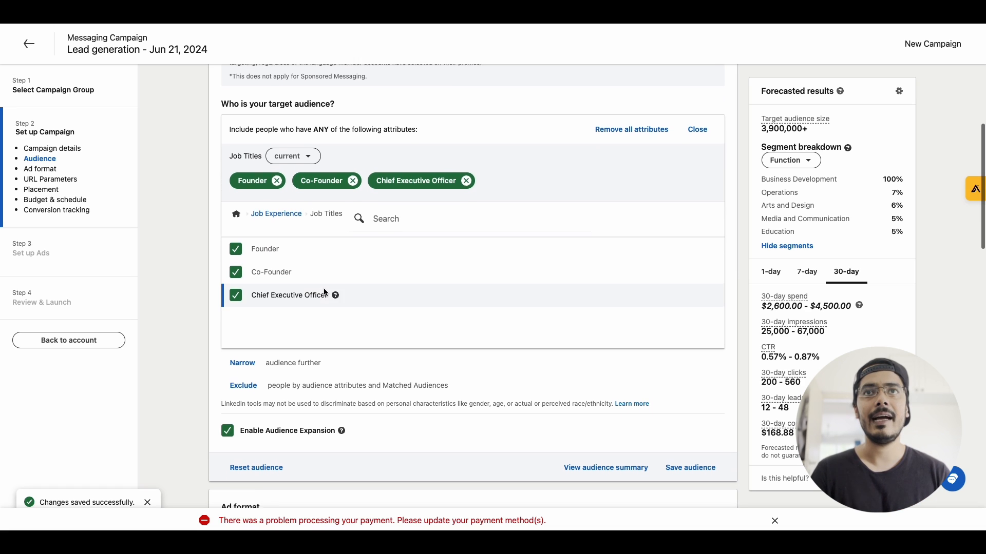
Step: Turn off audience expansion and open the audience attributes for narrowing the target audience further
{"action": "left_click", "coordinate": [227, 430]}
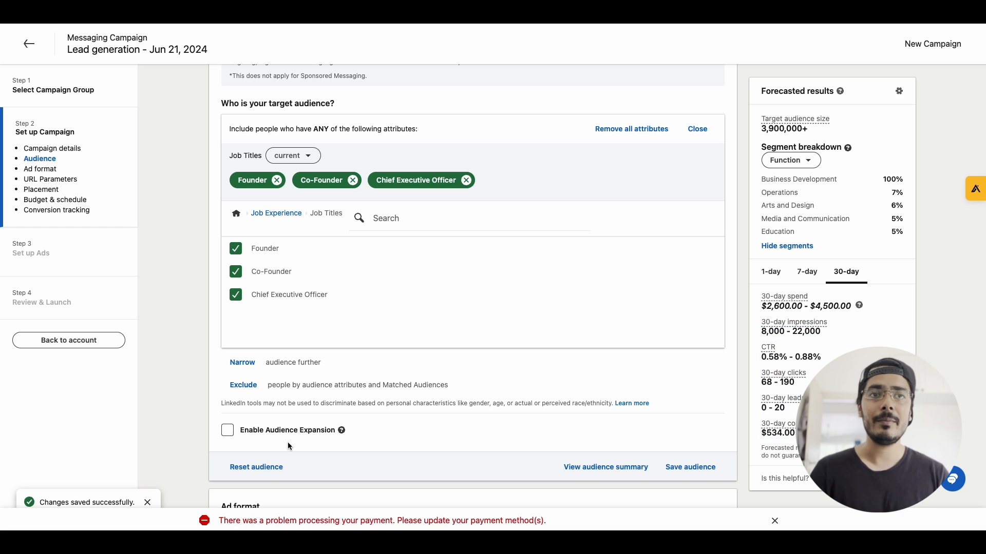
{"action": "scroll", "coordinate": [287, 445], "scroll_direction": "up", "scroll_amount": 1}
{"action": "left_click", "coordinate": [243, 397]}
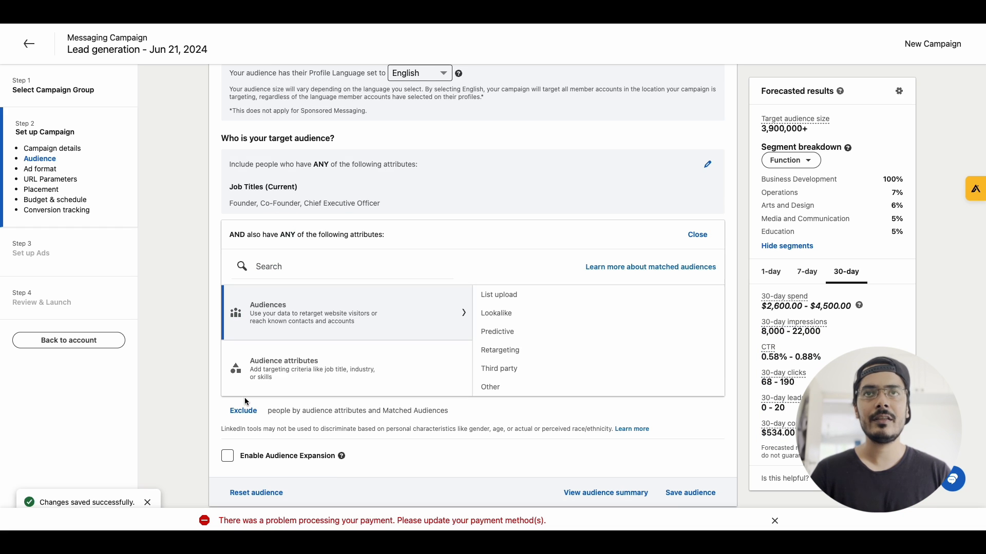
{"action": "left_click", "coordinate": [385, 363]}
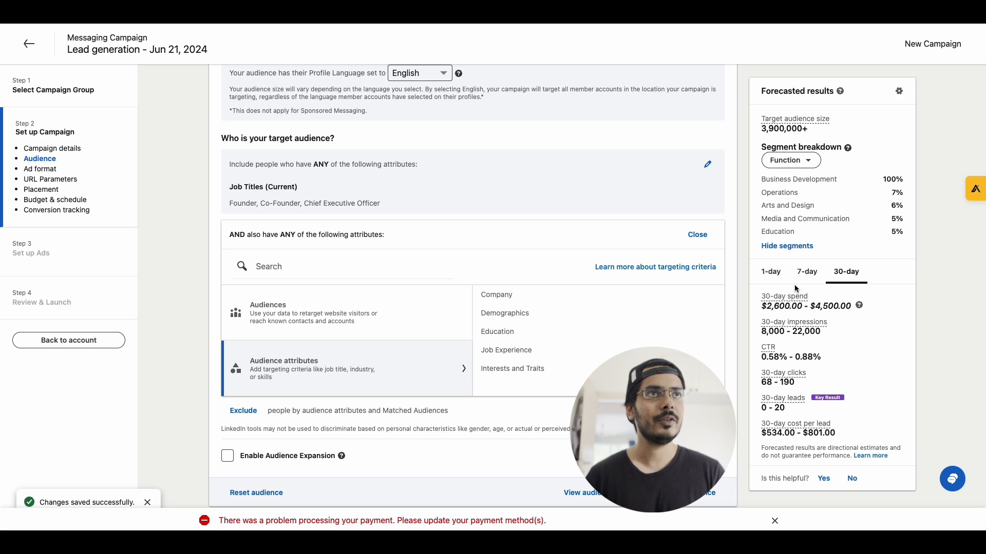
Step: Compare the forecasted results for the 7-day and 1-day periods
{"action": "left_click", "coordinate": [807, 272]}
{"action": "left_click", "coordinate": [771, 271]}
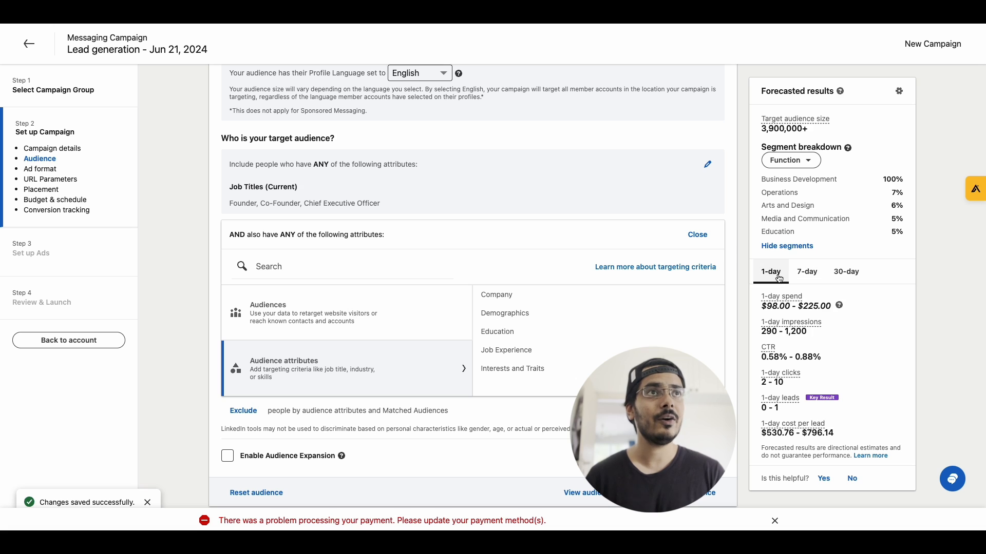
Step: Choose Message as the campaign's ad format
{"action": "scroll", "coordinate": [638, 343], "scroll_direction": "down", "scroll_amount": 5}
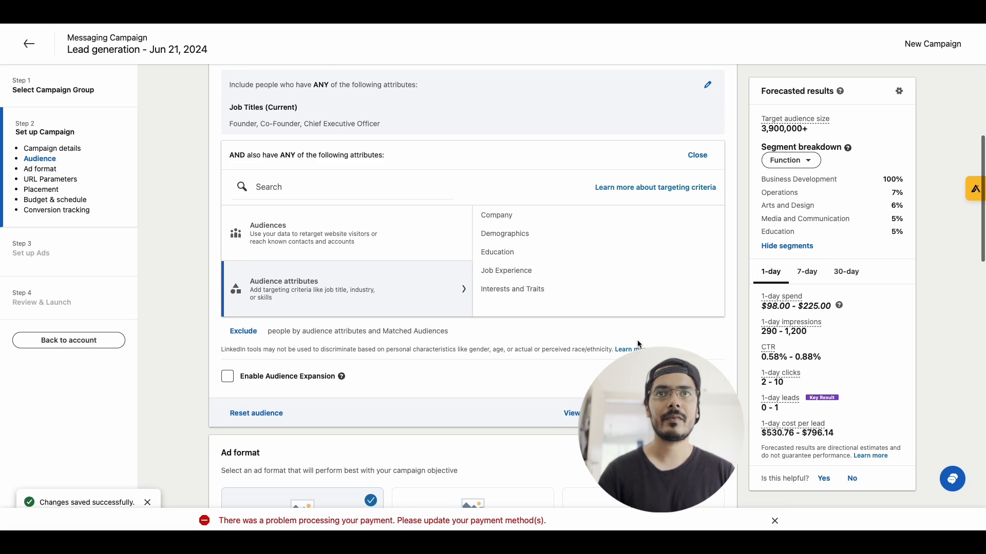
{"action": "scroll", "coordinate": [636, 340], "scroll_direction": "down", "scroll_amount": 4}
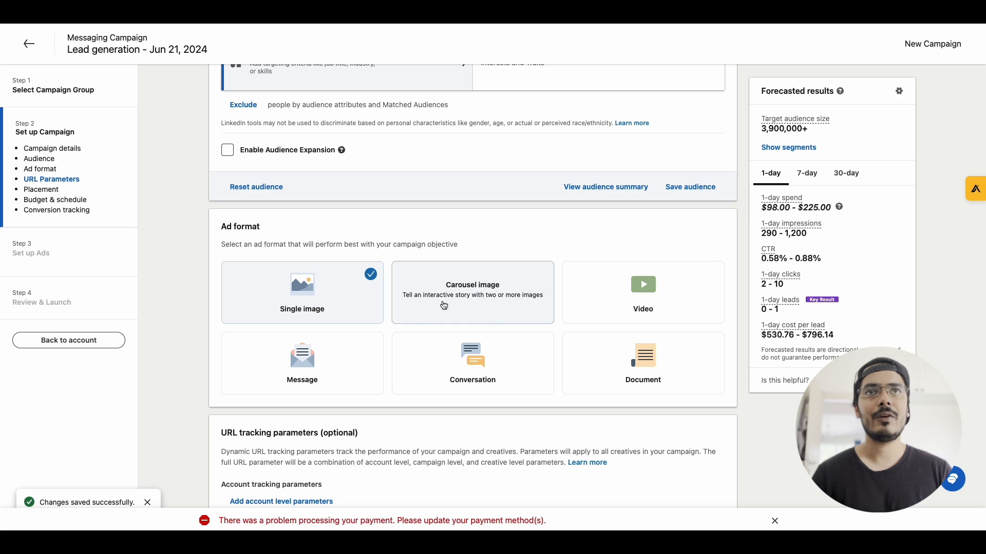
{"action": "left_click", "coordinate": [326, 373]}
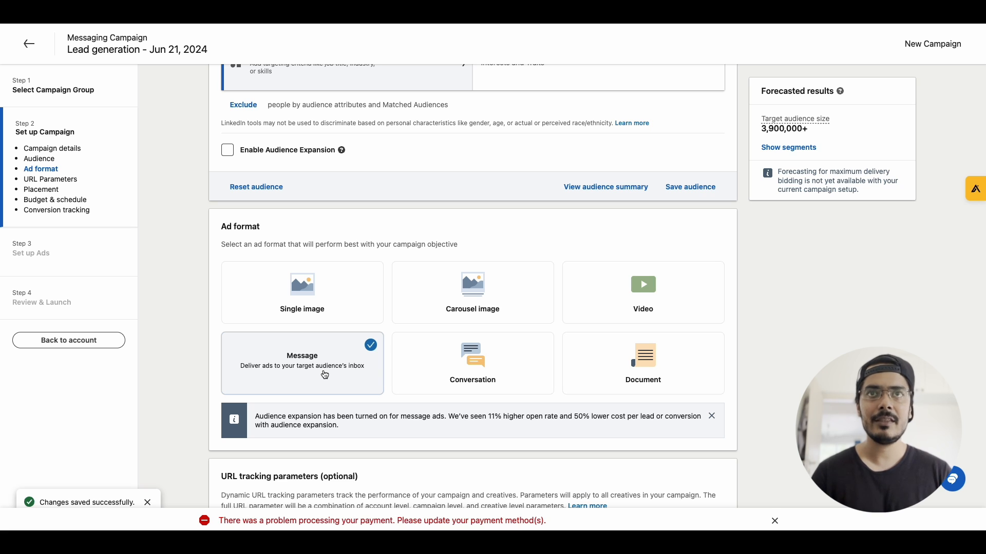
Step: Review the campaign's URL tracking parameters and placement options
{"action": "scroll", "coordinate": [242, 371], "scroll_direction": "down", "scroll_amount": 5}
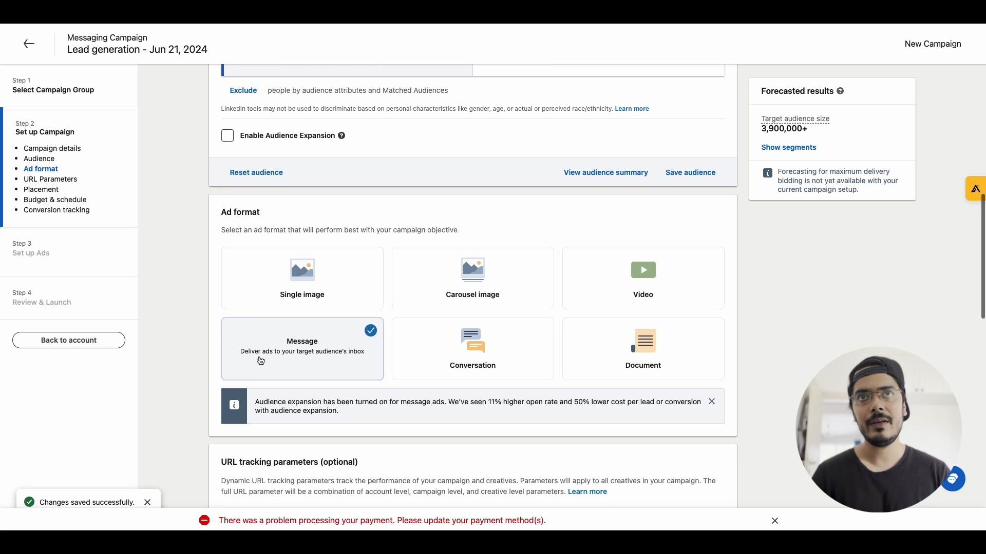
{"action": "scroll", "coordinate": [321, 356], "scroll_direction": "down", "scroll_amount": 3}
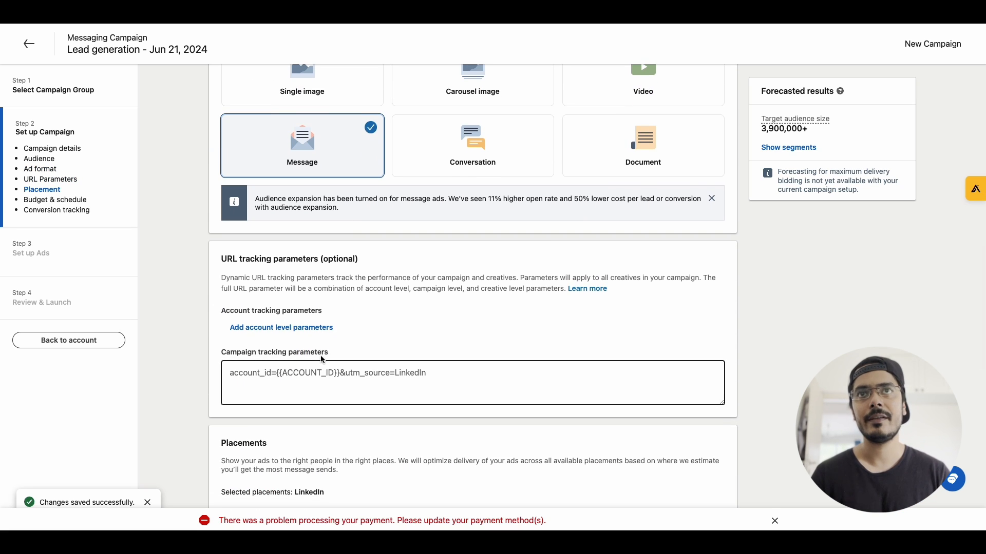
{"action": "scroll", "coordinate": [321, 356], "scroll_direction": "down", "scroll_amount": 1}
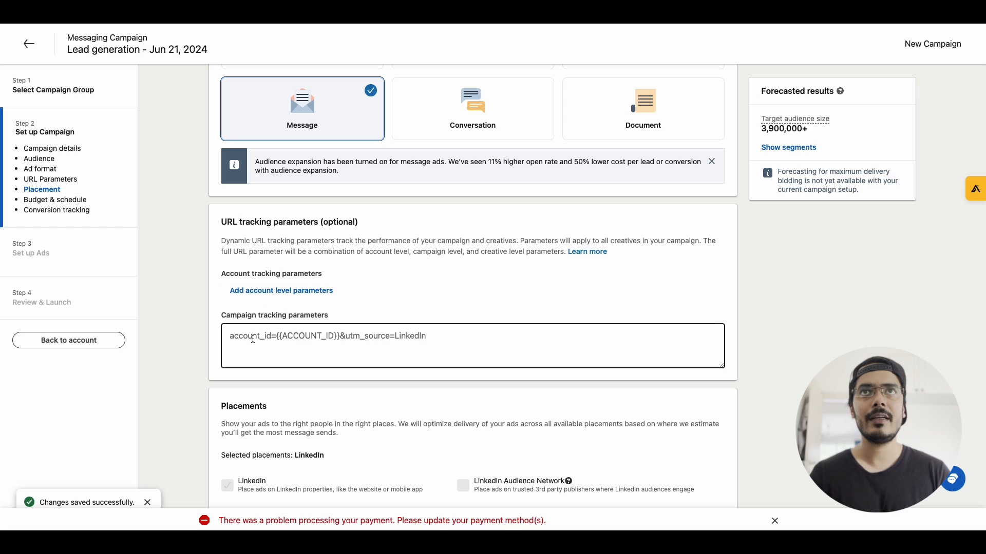
{"action": "scroll", "coordinate": [254, 341], "scroll_direction": "down", "scroll_amount": 4}
{"action": "scroll", "coordinate": [253, 341], "scroll_direction": "down", "scroll_amount": 3}
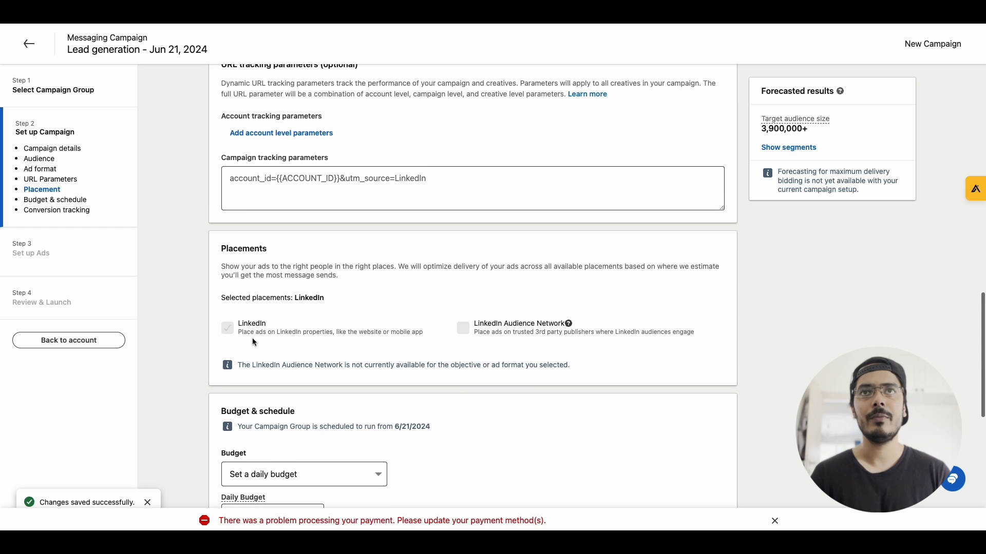
{"action": "scroll", "coordinate": [253, 342], "scroll_direction": "up", "scroll_amount": 3}
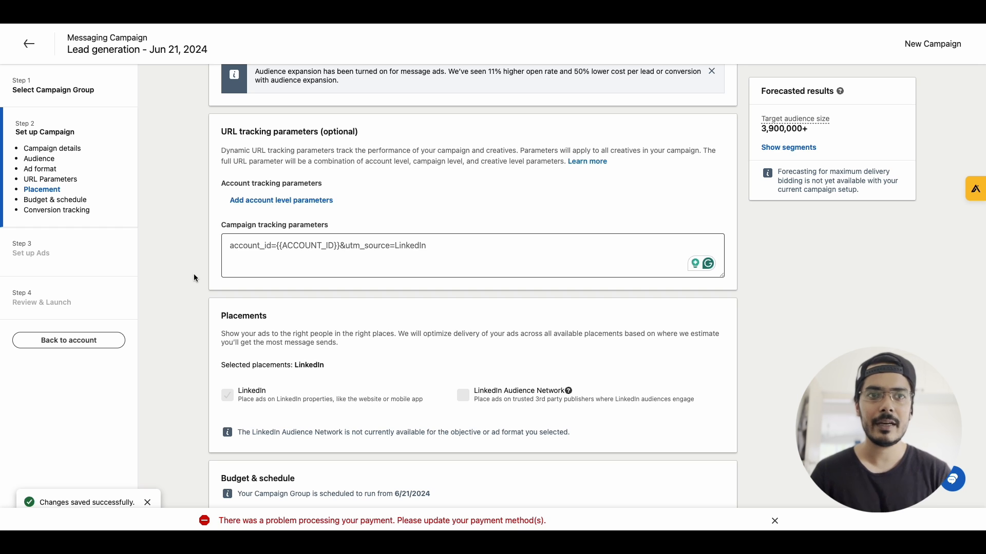
{"action": "scroll", "coordinate": [194, 278], "scroll_direction": "down", "scroll_amount": 1}
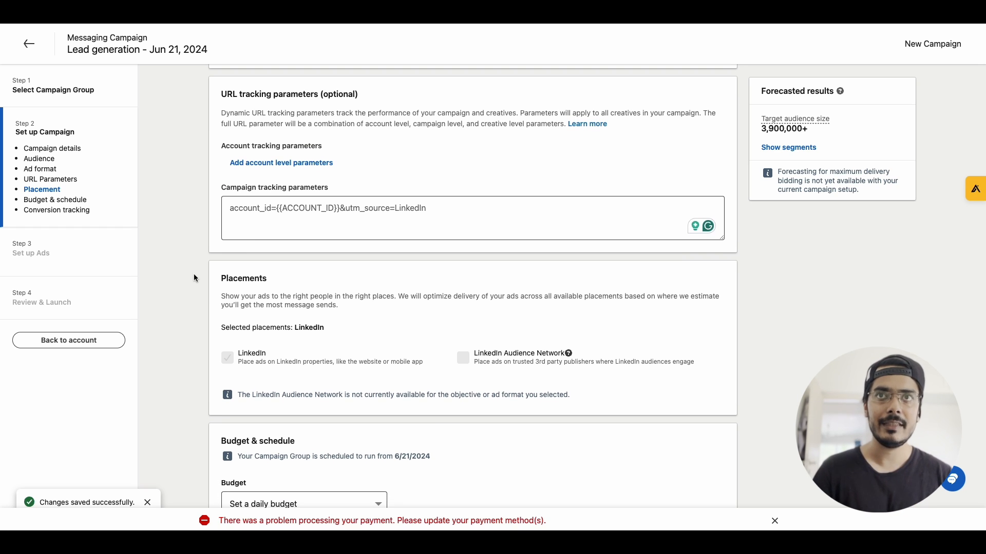
{"action": "scroll", "coordinate": [194, 278], "scroll_direction": "down", "scroll_amount": 2}
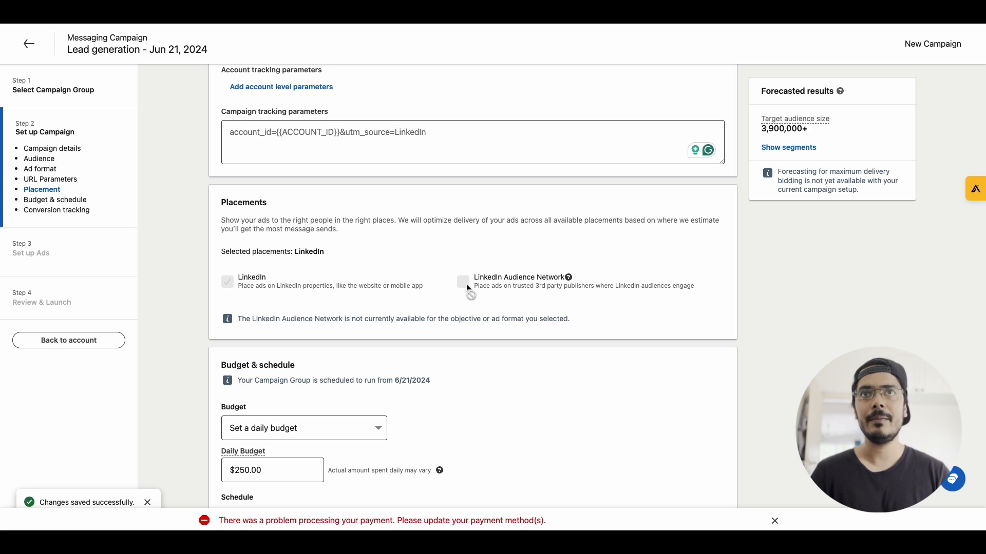
Step: Set the campaign's daily budget to $50.00
{"action": "scroll", "coordinate": [482, 335], "scroll_direction": "down", "scroll_amount": 3}
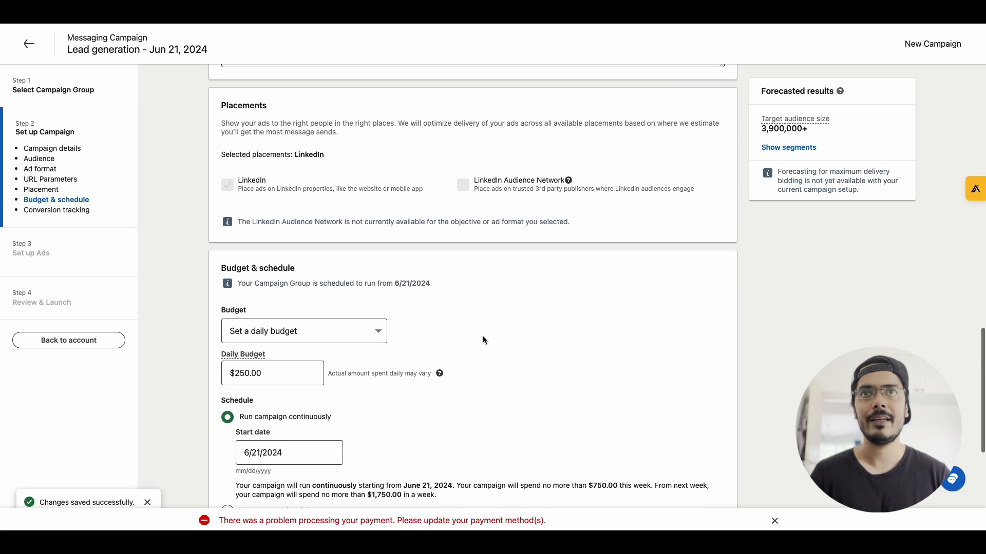
{"action": "left_click", "coordinate": [241, 348]}
{"action": "key", "text": "BackSpace"}
{"action": "left_click", "coordinate": [184, 351]}
Step: Change the campaign's bidding strategy to Manual bidding
{"action": "scroll", "coordinate": [184, 351], "scroll_direction": "down", "scroll_amount": 4}
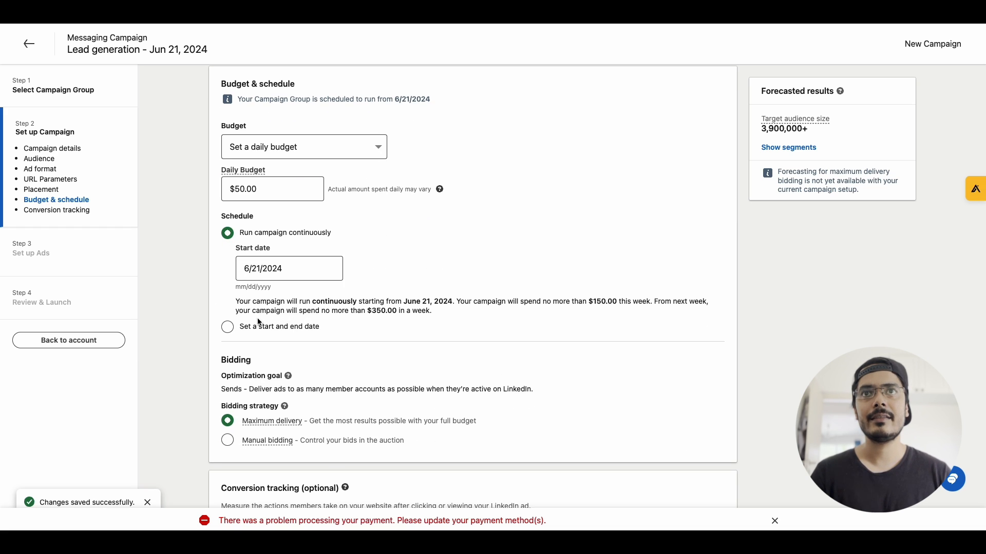
{"action": "scroll", "coordinate": [259, 323], "scroll_direction": "down", "scroll_amount": 2}
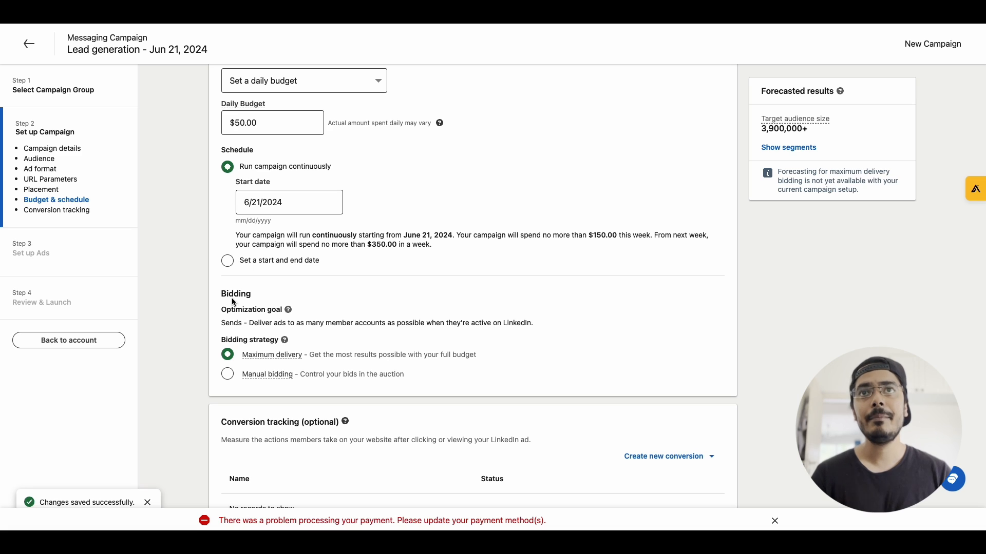
{"action": "left_click", "coordinate": [228, 375]}
Step: Try a manual bid of $0.30 per ad sent
{"action": "left_click", "coordinate": [277, 402]}
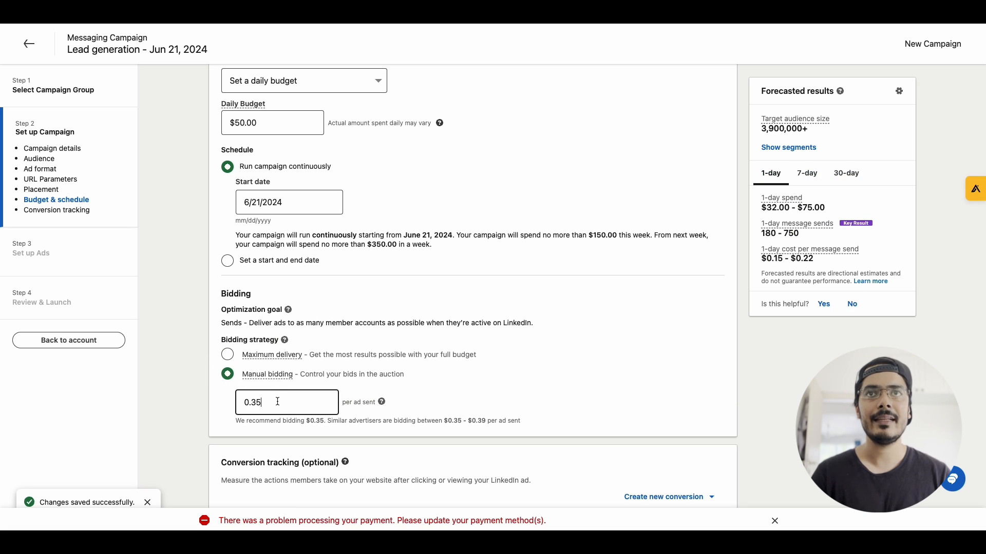
{"action": "key", "text": "BackSpace"}
{"action": "type", "text": "0"}
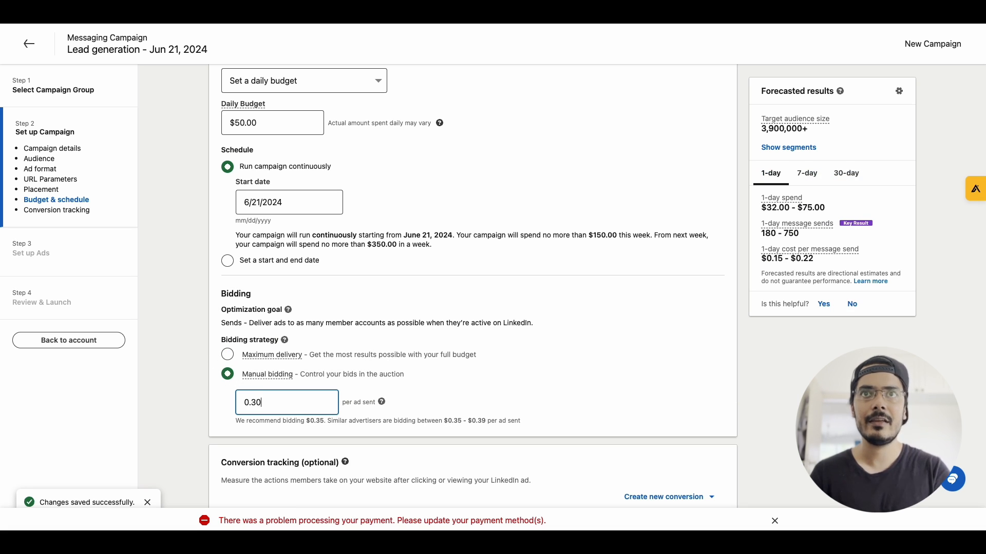
{"action": "left_click", "coordinate": [521, 389]}
Step: Set the manual bid to $0.35 per ad sent
{"action": "left_click", "coordinate": [303, 405]}
{"action": "key", "text": "BackSpace"}
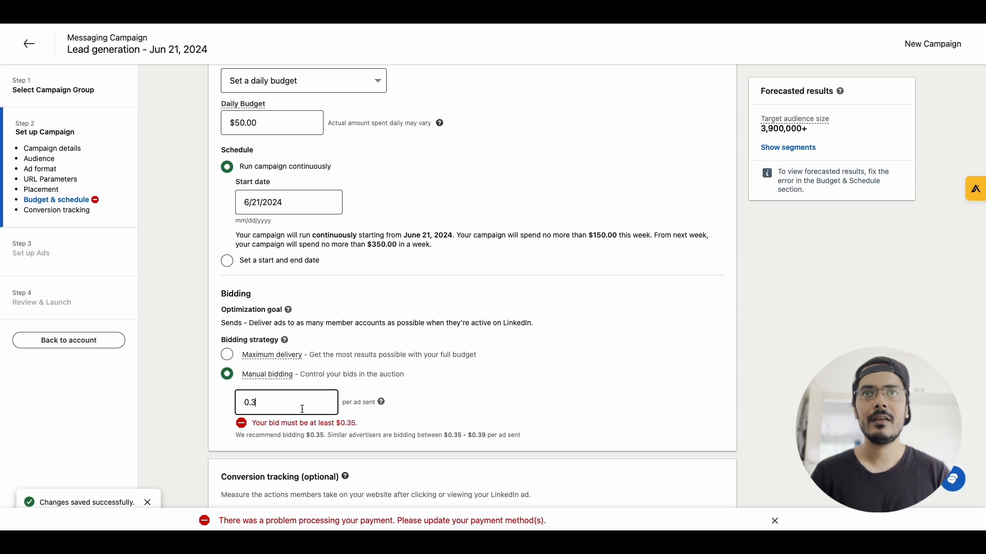
{"action": "type", "text": "5"}
{"action": "left_click", "coordinate": [198, 418]}
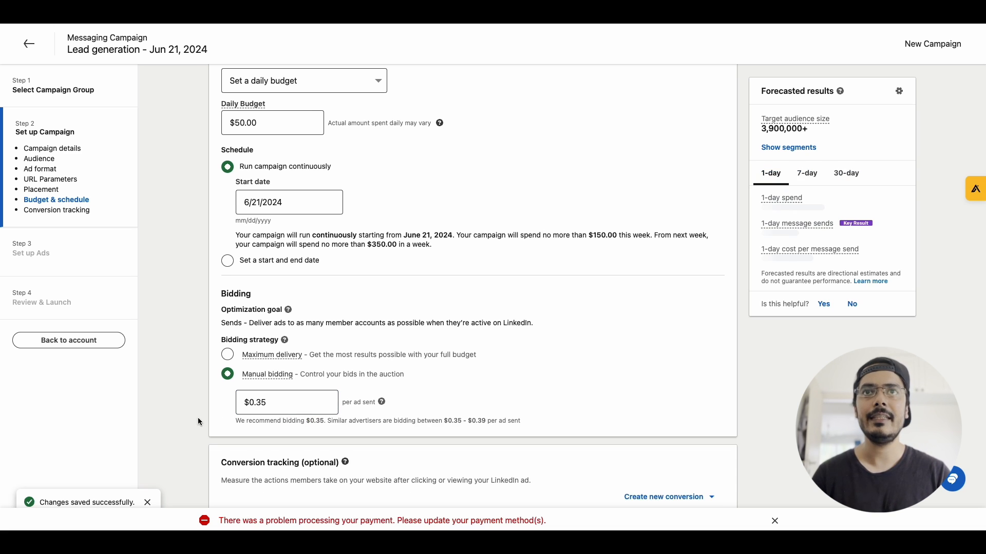
Step: Leave conversion tracking empty, save the campaign setup and continue to the ad setup
{"action": "scroll", "coordinate": [198, 417], "scroll_direction": "down", "scroll_amount": 2}
{"action": "scroll", "coordinate": [304, 362], "scroll_direction": "down", "scroll_amount": 2}
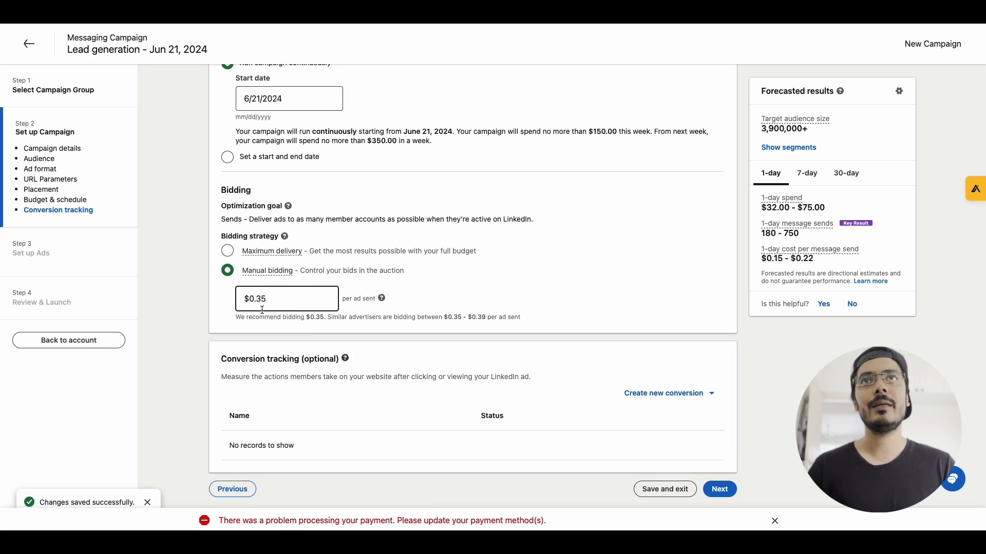
{"action": "scroll", "coordinate": [259, 293], "scroll_direction": "down", "scroll_amount": 1}
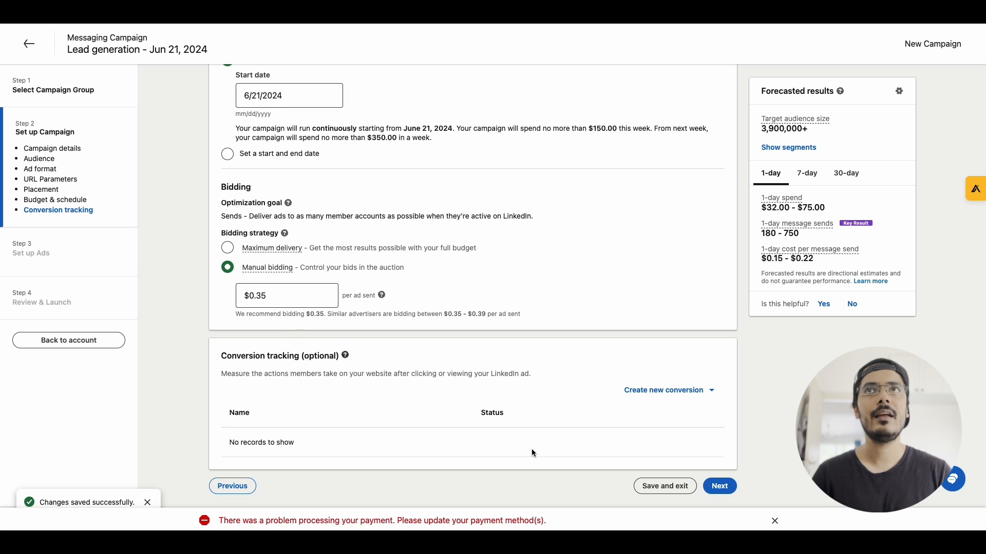
{"action": "left_click", "coordinate": [718, 486]}
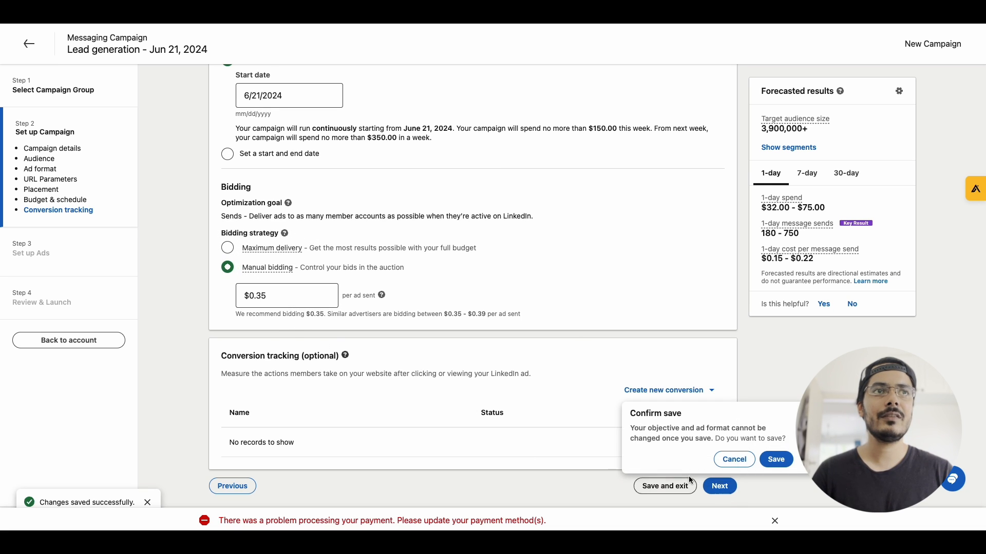
{"action": "left_click", "coordinate": [777, 462]}
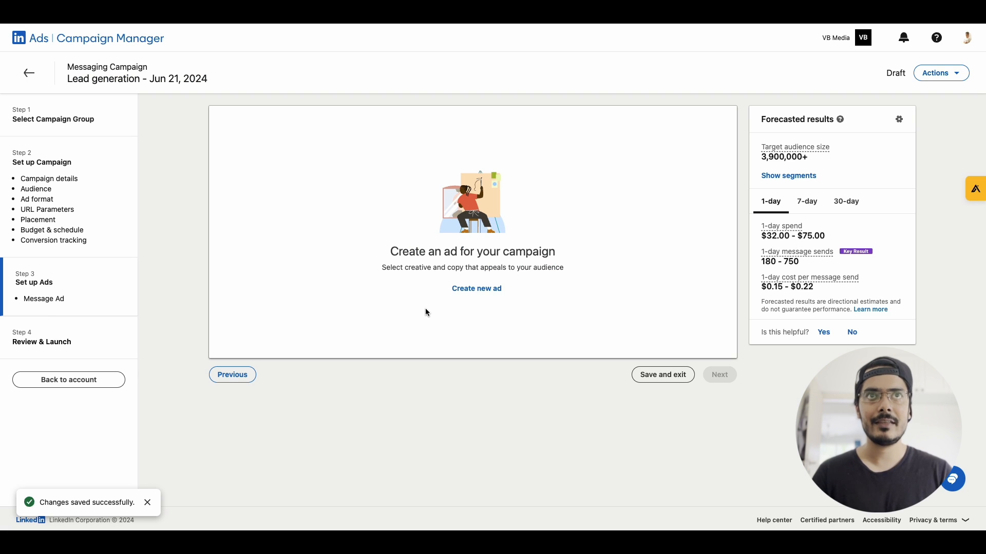
Step: Create a new message ad and name it "Message Ad 1"
{"action": "left_click", "coordinate": [492, 290]}
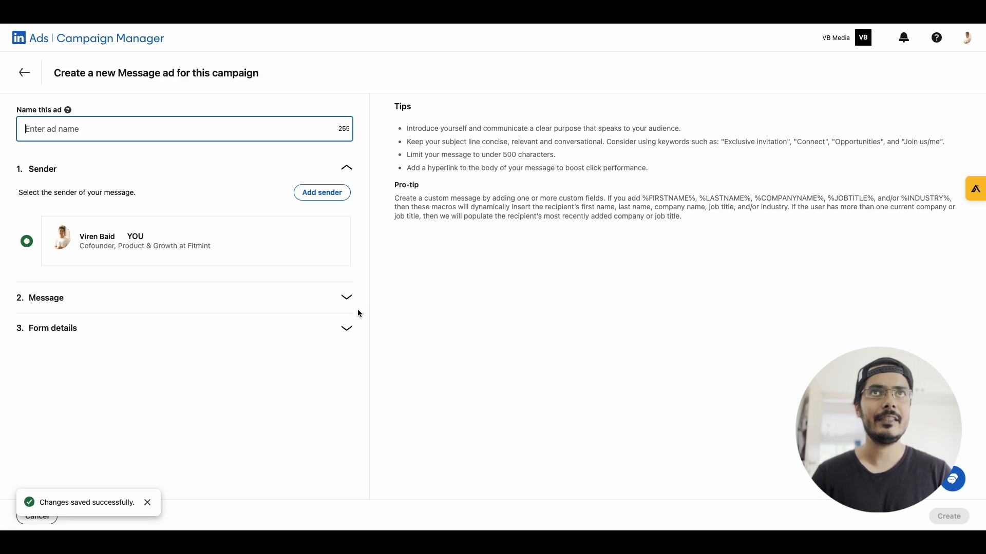
{"action": "left_click", "coordinate": [106, 132]}
{"action": "type", "text": "Message Ad 1"}
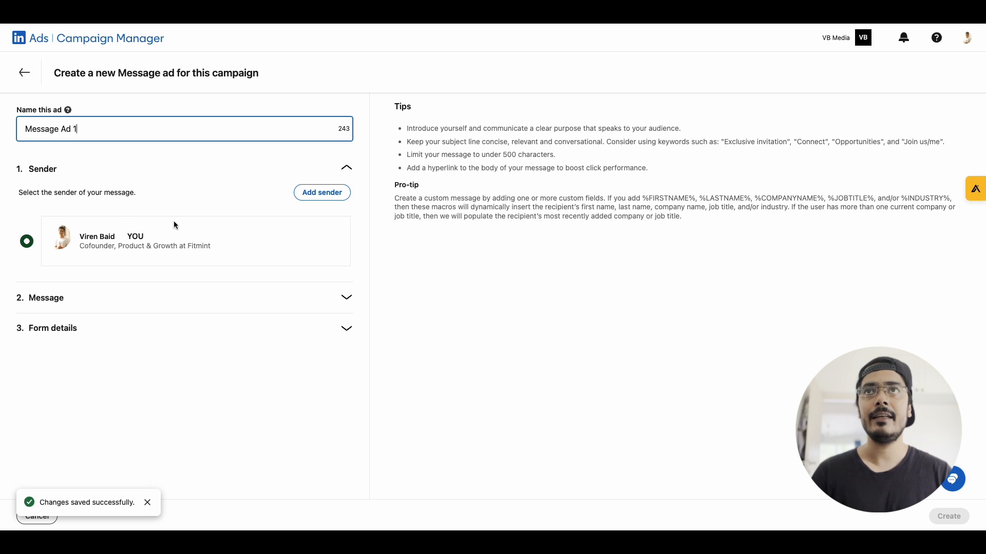
Step: Look at the approval request form for adding another sender and close it without sending a request
{"action": "left_click", "coordinate": [334, 198]}
{"action": "left_click", "coordinate": [371, 273]}
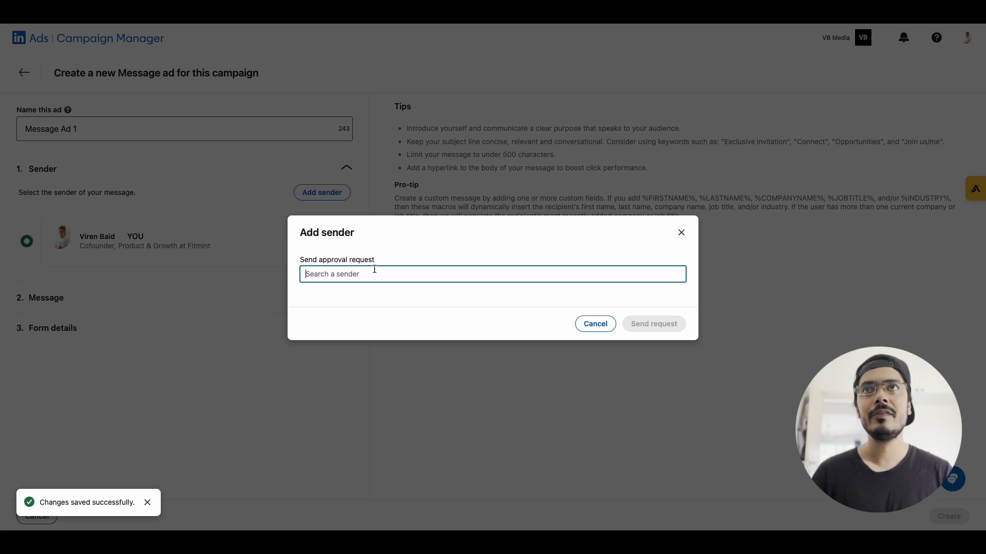
{"action": "left_click", "coordinate": [681, 234]}
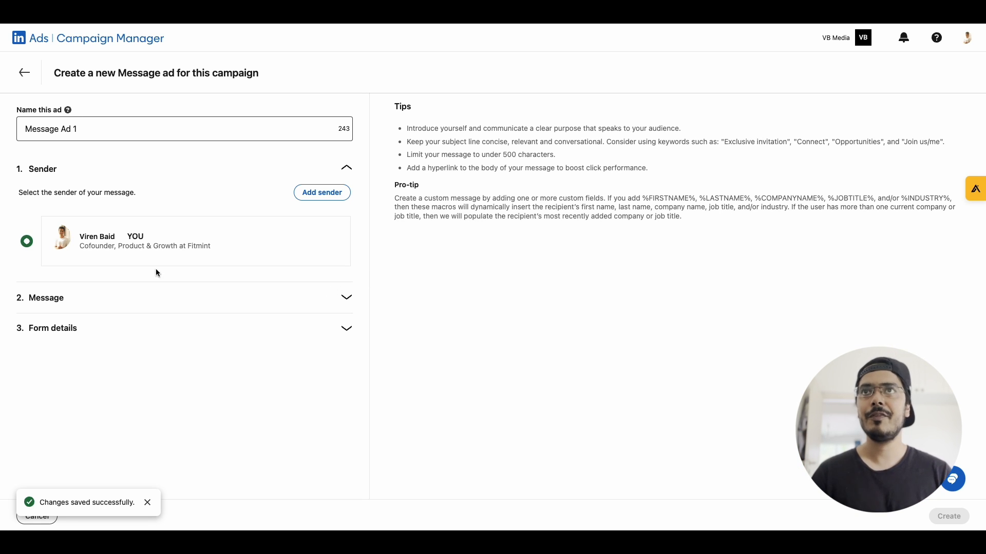
Step: Set the message subject to "Unlock Growth for your Startup with Expert Guidance"
{"action": "left_click", "coordinate": [282, 305]}
{"action": "scroll", "coordinate": [125, 282], "scroll_direction": "down", "scroll_amount": 1}
{"action": "left_click", "coordinate": [114, 221]}
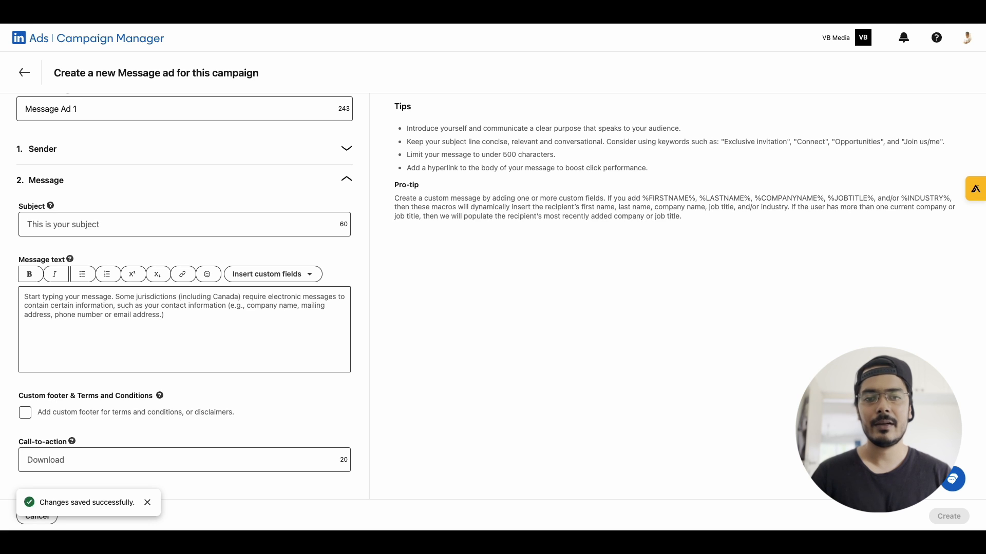
{"action": "left_click", "coordinate": [154, 224]}
{"action": "type", "text": "Unlock"}
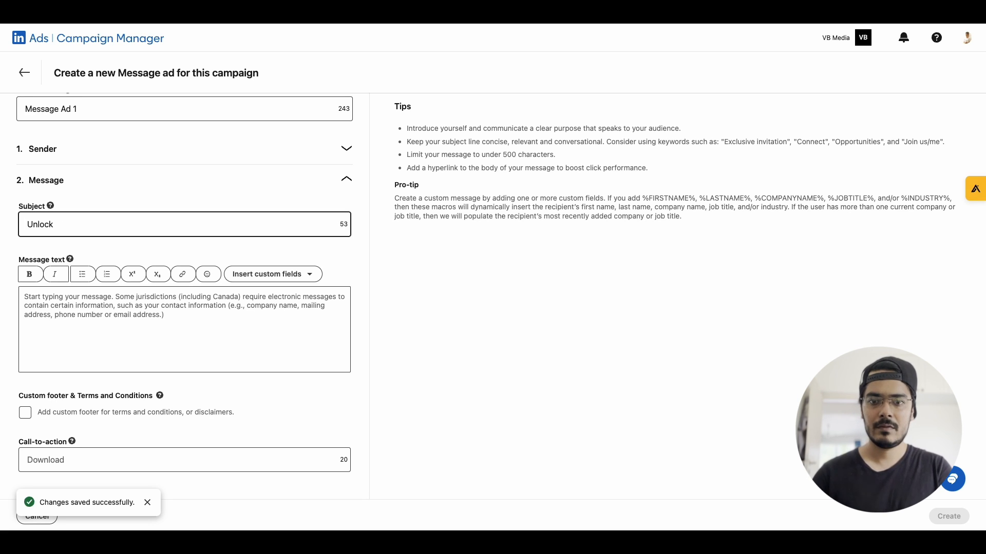
{"action": "type", "text": " Growth for your Startup with Expert Guidance"}
{"action": "key", "text": "Tab"}
Step: Begin the message text with the greeting "Hi %FIRSTNAME%," using the First Name custom field
{"action": "left_click", "coordinate": [100, 298]}
{"action": "type", "text": "Hi"}
{"action": "left_click", "coordinate": [298, 276]}
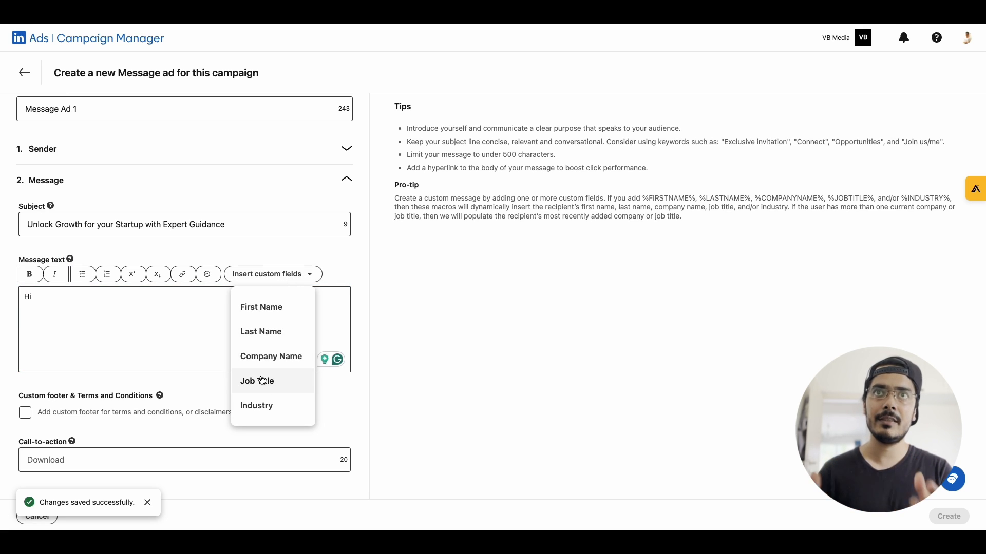
{"action": "left_click", "coordinate": [261, 316]}
{"action": "type", "text": ","}
{"action": "key", "text": "Return"}
{"action": "key", "text": "Return"}
Step: Write the introduction with the sender's name and decade of product management, marketing and growth experience, ending "can help %COMPANYNAME% reach new heights."
{"action": "type", "text": "I'm Viren Baid, and I've spent the last decade driving success in product management, marketing and growth. I'm reaching out to you because I believe my expertise can help"}
{"action": "left_click", "coordinate": [273, 274]}
{"action": "left_click", "coordinate": [272, 354]}
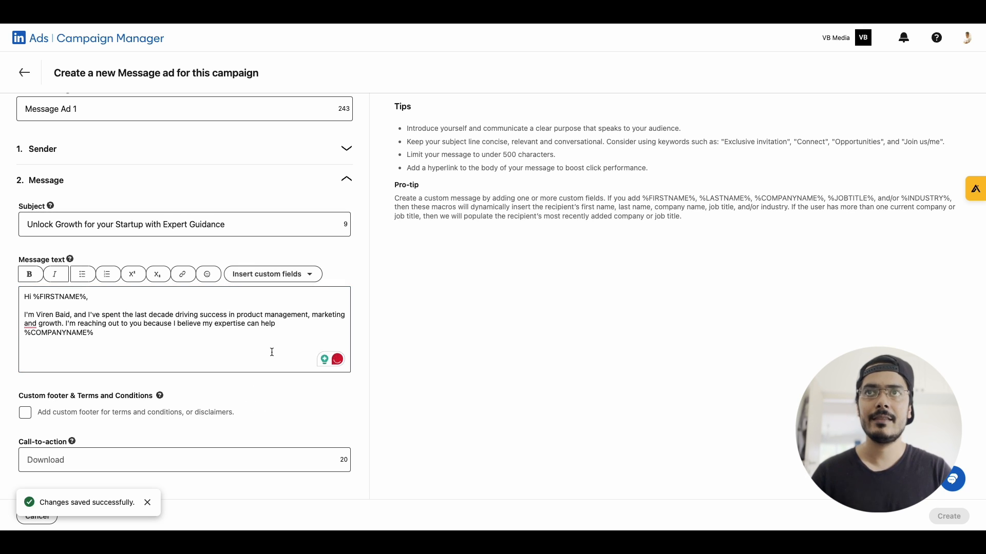
{"action": "left_click", "coordinate": [166, 332]}
{"action": "type", "text": "reach new heights."}
Step: Add a paragraph offering a free 30-minute consultation on the startup's challenges and opportunities, closing with "Let's explore how we can accelerate your growth together."
{"action": "key", "text": "Return"}
{"action": "key", "text": "Return"}
{"action": "type", "text": "How about a free 30-minute consultation to discuss your startups's challenges and opportunities? Let's explore how we can accelerate your growth together."}
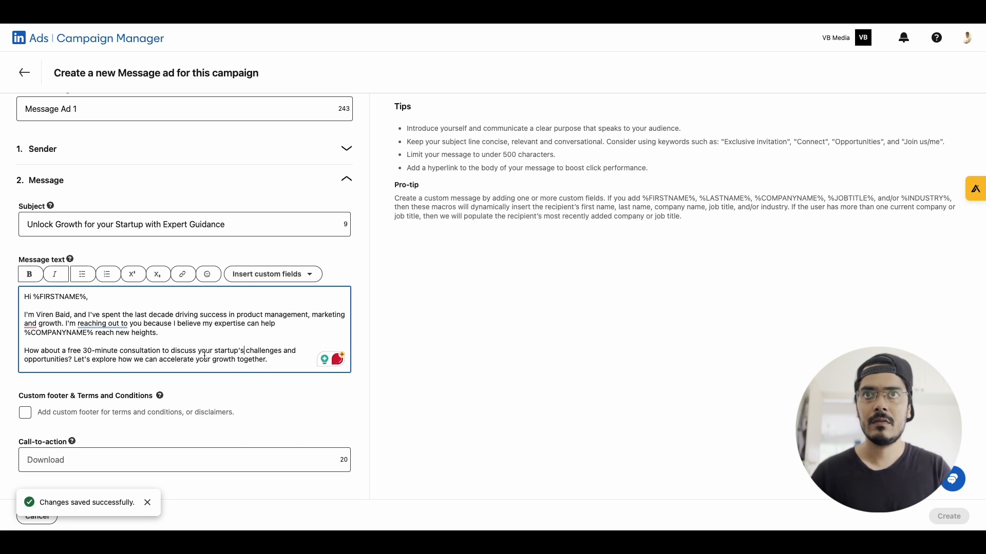
Step: End the message with "Looking forward to connecting!" and the sign-off "Best," followed by the sender's full name
{"action": "left_click", "coordinate": [269, 359]}
{"action": "key", "text": "Return"}
{"action": "key", "text": "Return"}
{"action": "type", "text": "Looking forward to connecting!"}
{"action": "key", "text": "Return"}
{"action": "key", "text": "Return"}
{"action": "type", "text": "Best,"}
{"action": "key", "text": "Return"}
{"action": "type", "text": "Viren Baid"}
Step: Correct the introduction's punctuation to read "product management, marketing, and growth"
{"action": "left_click", "coordinate": [52, 358]}
{"action": "left_click", "coordinate": [136, 400]}
{"action": "scroll", "coordinate": [78, 406], "scroll_direction": "down", "scroll_amount": 1}
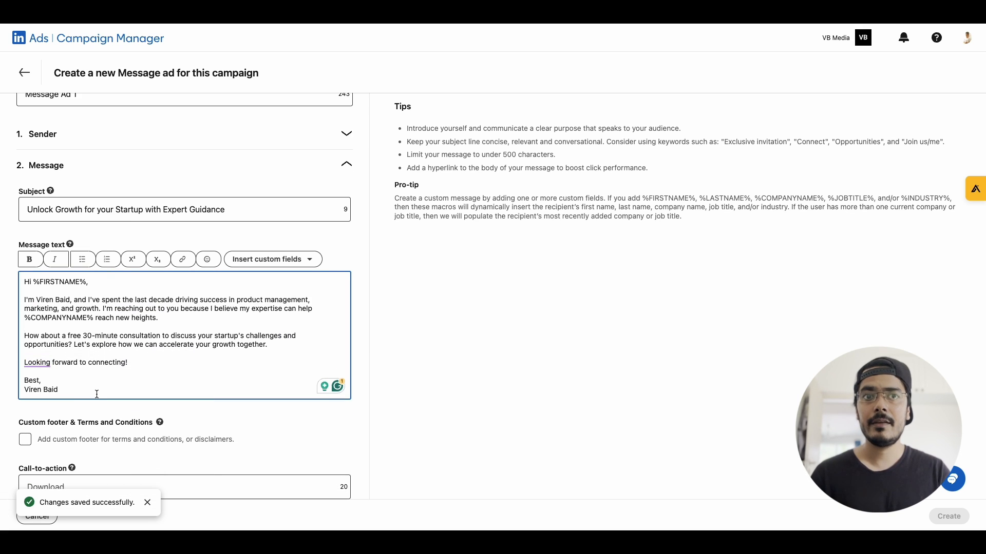
Step: Set the message ad's call-to-action text to "Book Free Call"
{"action": "scroll", "coordinate": [131, 470], "scroll_direction": "down", "scroll_amount": 3}
{"action": "left_click", "coordinate": [112, 399]}
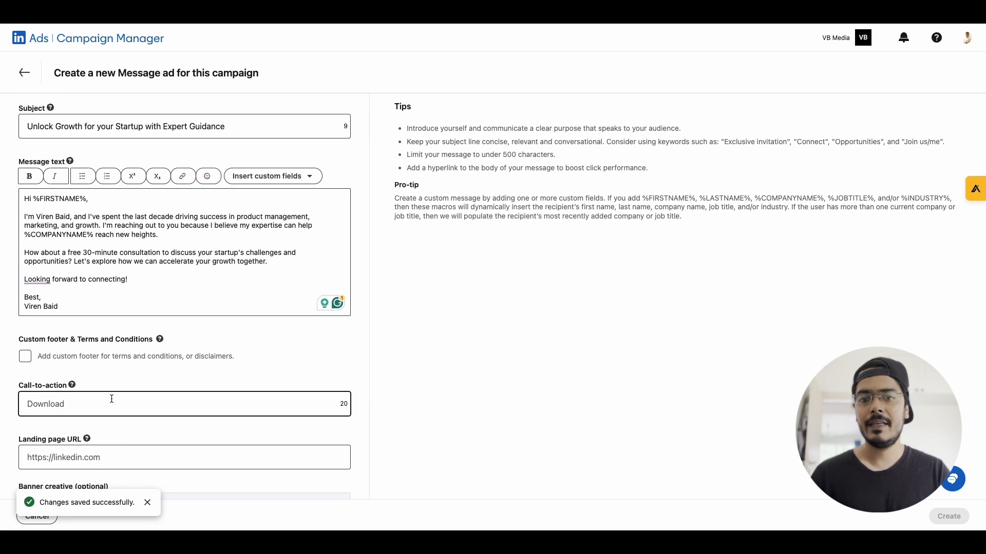
{"action": "type", "text": "Book Your Free Consultation"}
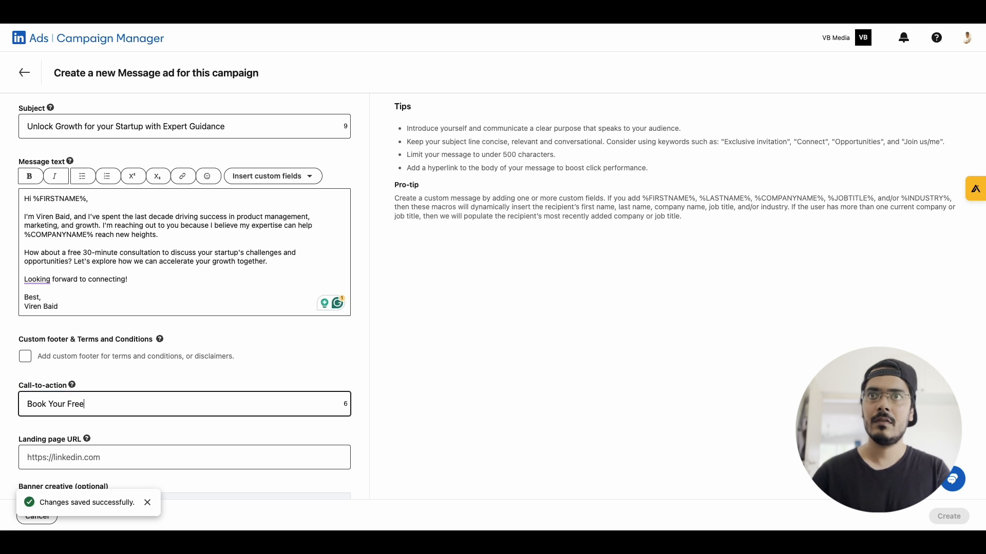
{"action": "left_click", "coordinate": [66, 404]}
{"action": "key", "text": "BackSpace"}
{"action": "key", "text": "BackSpace"}
{"action": "key", "text": "BackSpace"}
{"action": "key", "text": "BackSpace"}
{"action": "key", "text": "BackSpace"}
{"action": "key", "text": "BackSpace"}
{"action": "key", "text": "BackSpace"}
{"action": "key", "text": "BackSpace"}
{"action": "key", "text": "BackSpace"}
{"action": "type", "text": "Get"}
{"action": "key", "text": "ctrl+a"}
{"action": "type", "text": "Book Free Call"}
Step: Enter the sender's LinkedIn profile address as the message's landing page URL
{"action": "scroll", "coordinate": [148, 423], "scroll_direction": "down", "scroll_amount": 1}
{"action": "left_click", "coordinate": [88, 424]}
{"action": "type", "text": "https://www.linkedin.com/in/virenbaid"}
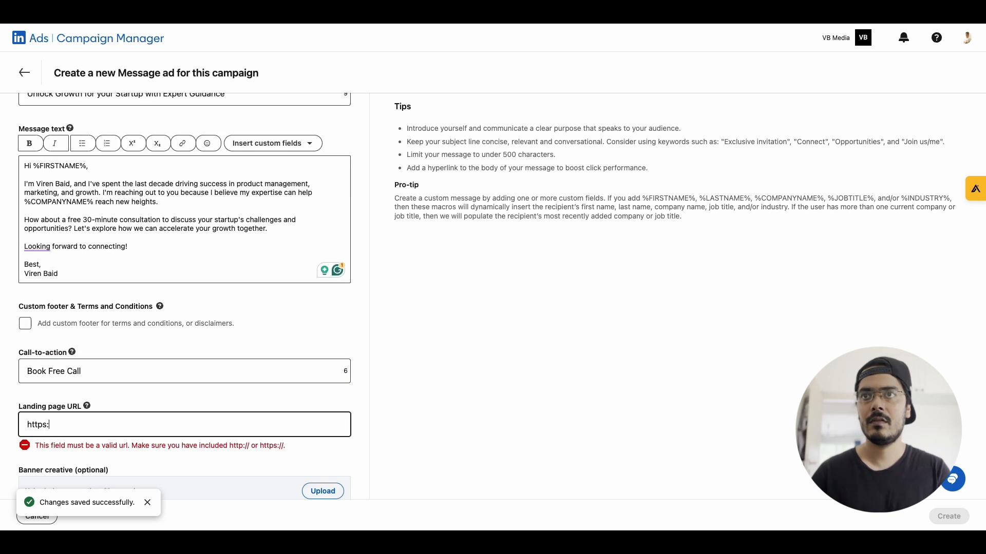
{"action": "scroll", "coordinate": [182, 348], "scroll_direction": "down", "scroll_amount": 3}
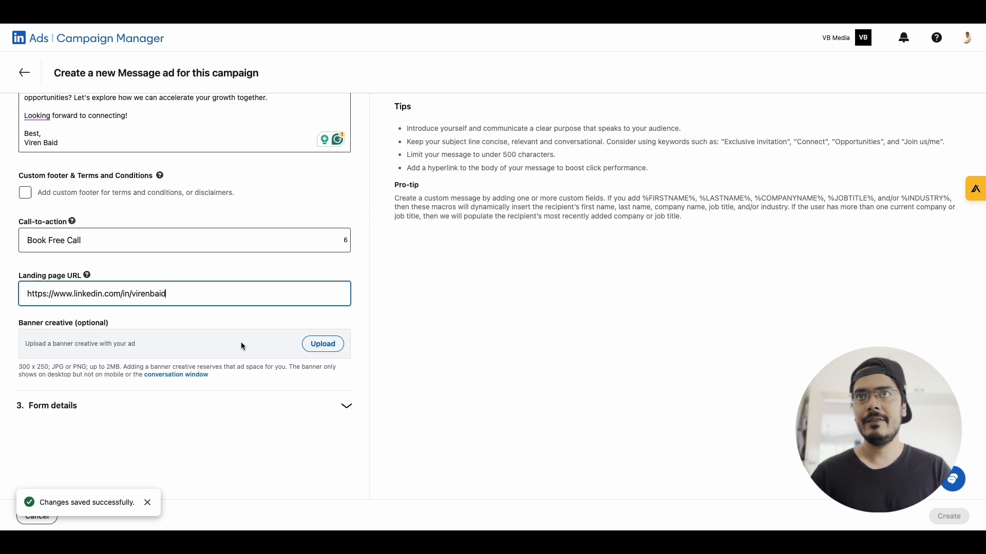
Step: Create a new lead gen form for the ad and name it "Free 30 min consultation form"
{"action": "left_click", "coordinate": [131, 405]}
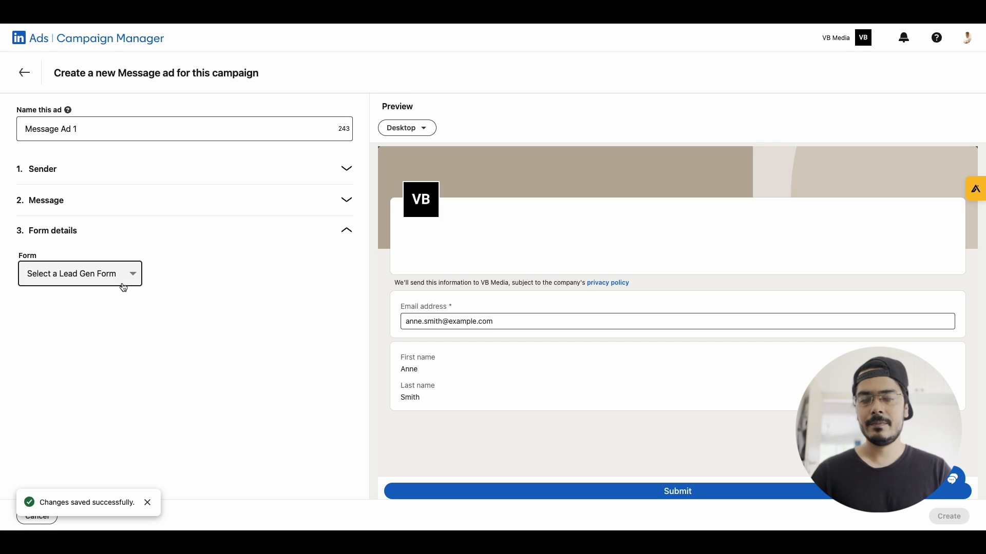
{"action": "left_click", "coordinate": [123, 287]}
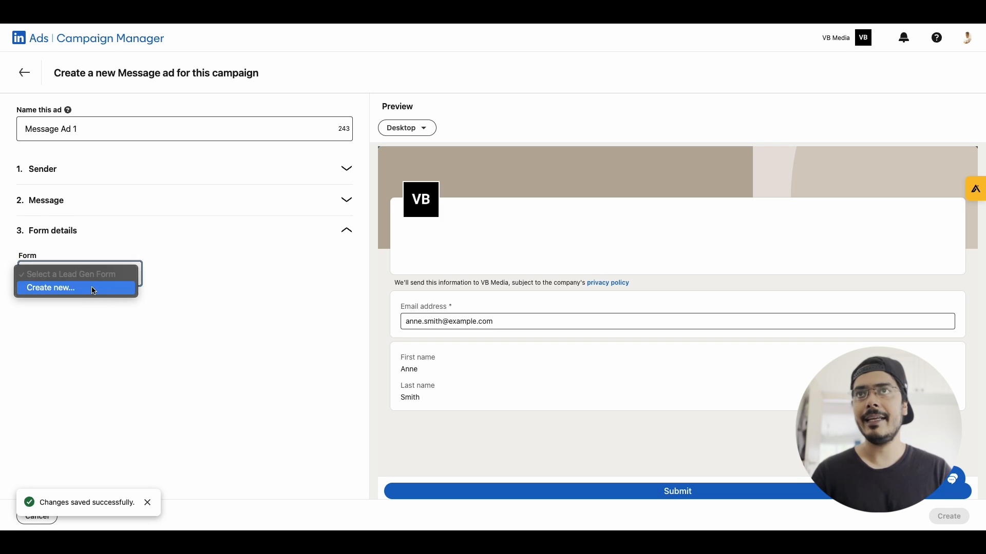
{"action": "left_click", "coordinate": [94, 289]}
{"action": "scroll", "coordinate": [102, 337], "scroll_direction": "down", "scroll_amount": 2}
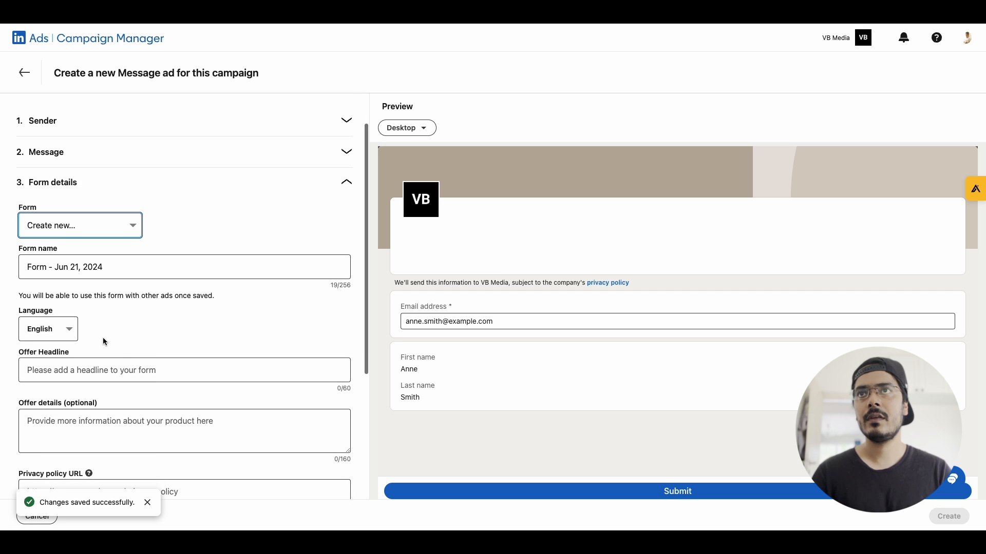
{"action": "triple_click", "coordinate": [73, 268]}
{"action": "type", "text": "Fr"}
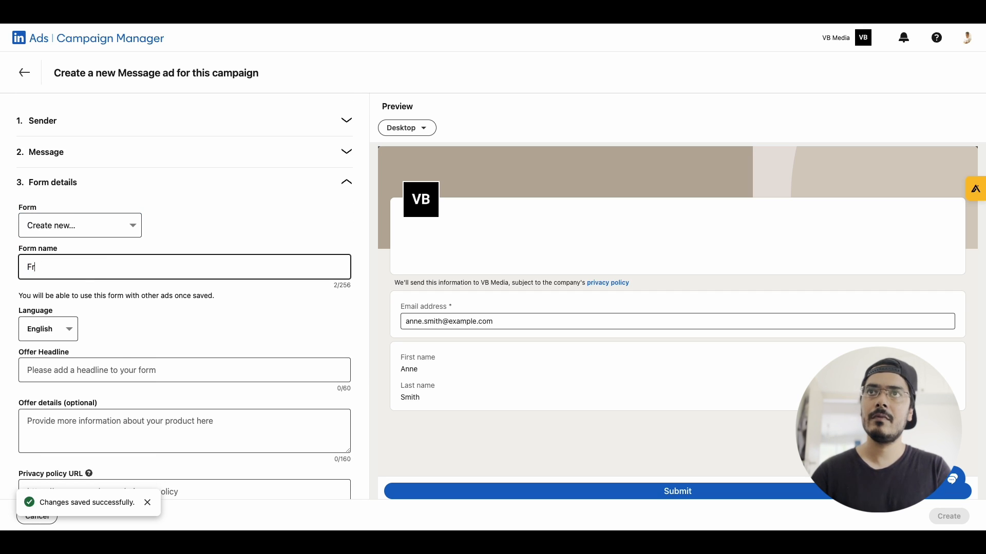
{"action": "type", "text": "ee 30 min consultation f"}
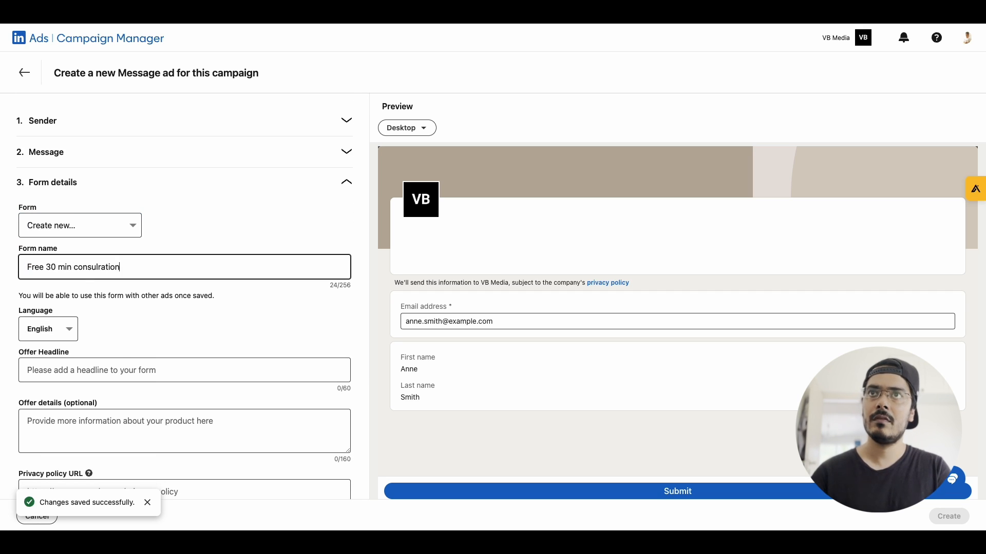
{"action": "type", "text": "orm"}
Step: Set the form's offer headline to "Free 30-Minute Consultation with a Growth Expert"
{"action": "scroll", "coordinate": [60, 329], "scroll_direction": "down", "scroll_amount": 1}
{"action": "left_click", "coordinate": [62, 310]}
{"action": "left_click", "coordinate": [123, 313]}
{"action": "type", "text": "Fre"}
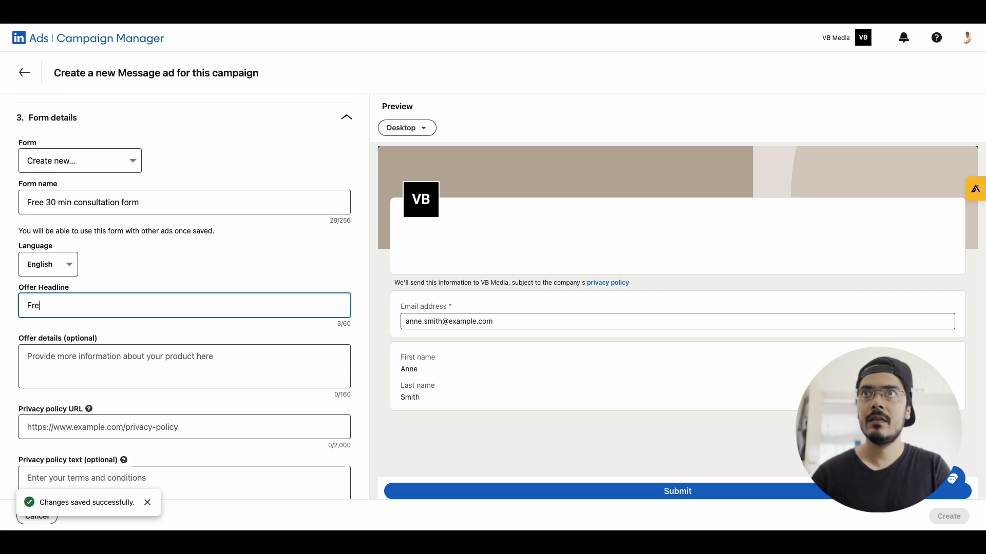
{"action": "type", "text": "e 30-Minute Consultation with a Growth Expert"}
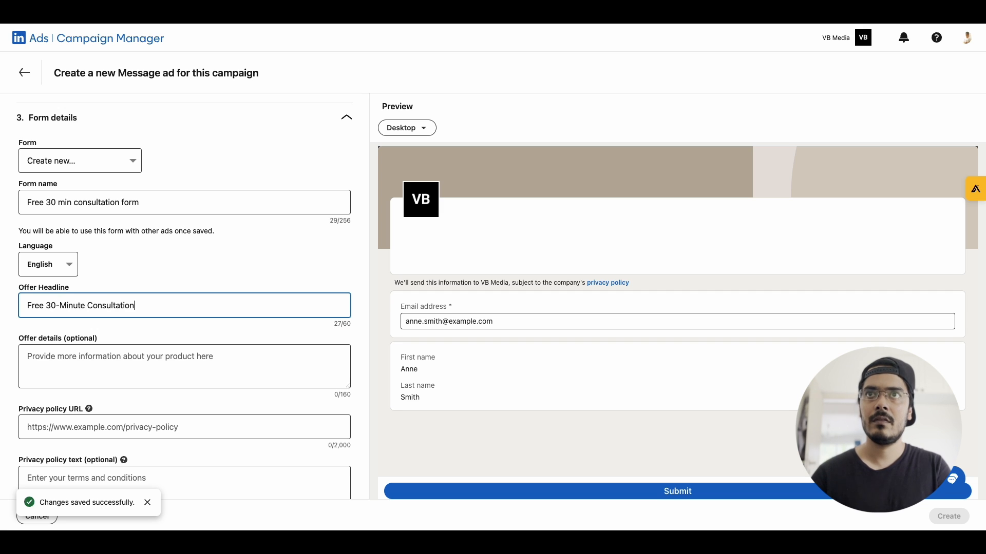
Step: Enter the offer details "Discover how your startup can achieve rapid growth with personalized strategies. Book your free consultation today to get started."
{"action": "left_click", "coordinate": [334, 375]}
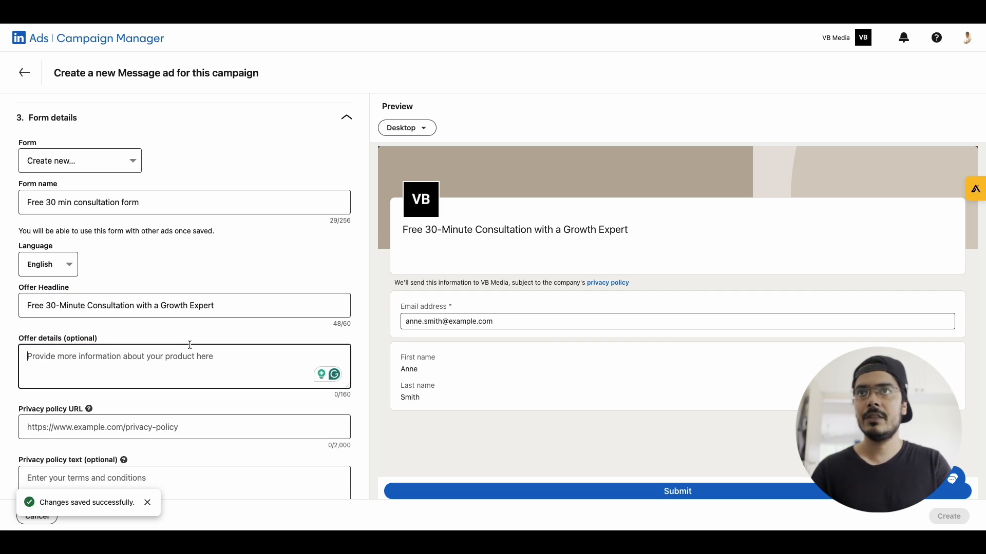
{"action": "type", "text": "Discover how your startup can achieve rapid growth with persona"}
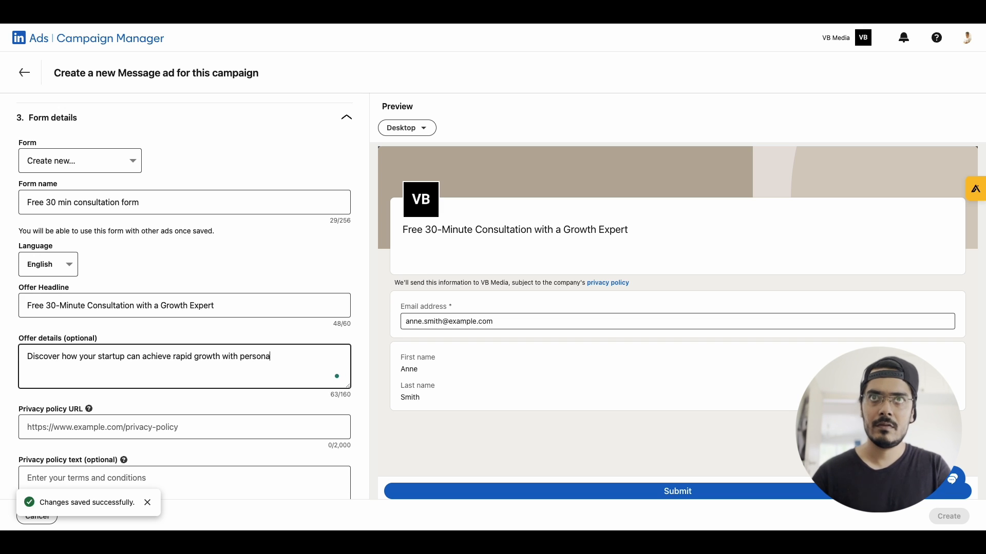
{"action": "type", "text": "lized strategies. Book your free consultation today to get started."}
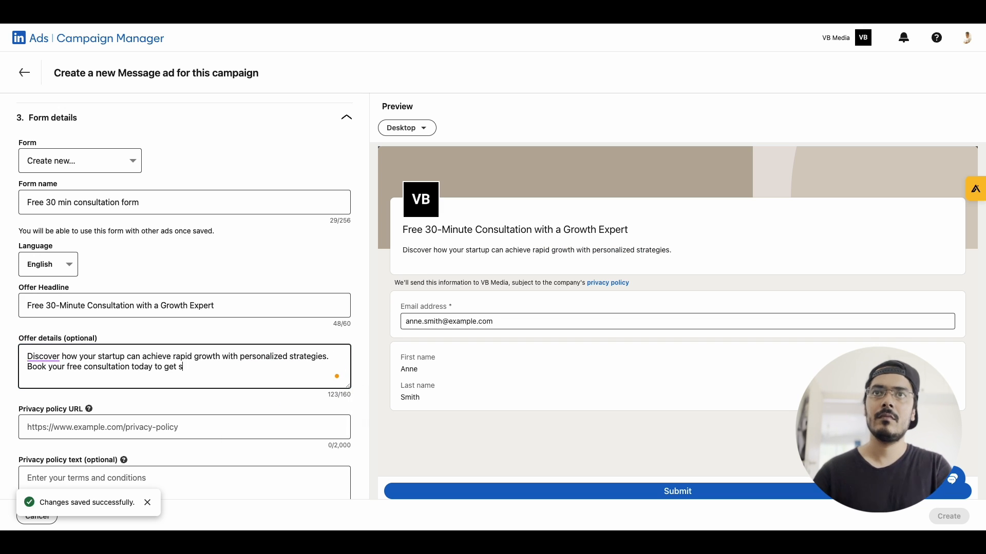
{"action": "scroll", "coordinate": [165, 359], "scroll_direction": "down", "scroll_amount": 2}
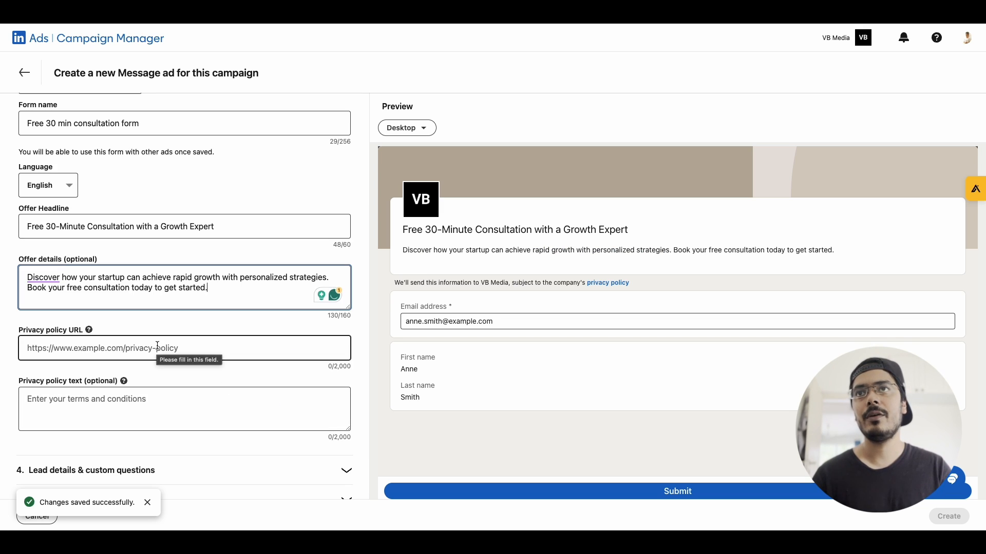
{"action": "left_click", "coordinate": [158, 347]}
{"action": "type", "text": "https://virenbaid.com/pp"}
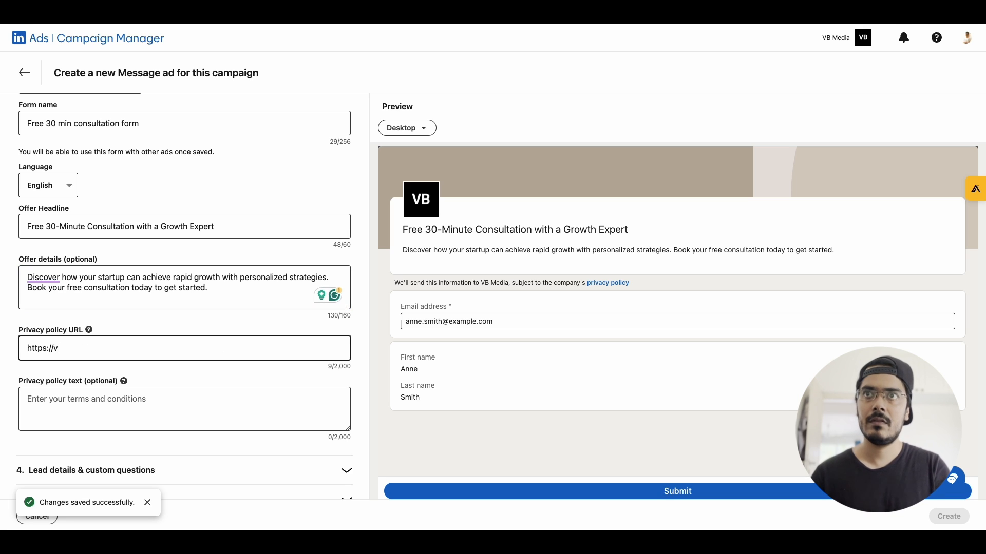
{"action": "left_click", "coordinate": [52, 349]}
{"action": "type", "text": "www.virenbaid.com/pp"}
{"action": "left_click", "coordinate": [112, 415]}
{"action": "scroll", "coordinate": [113, 414], "scroll_direction": "down", "scroll_amount": 1}
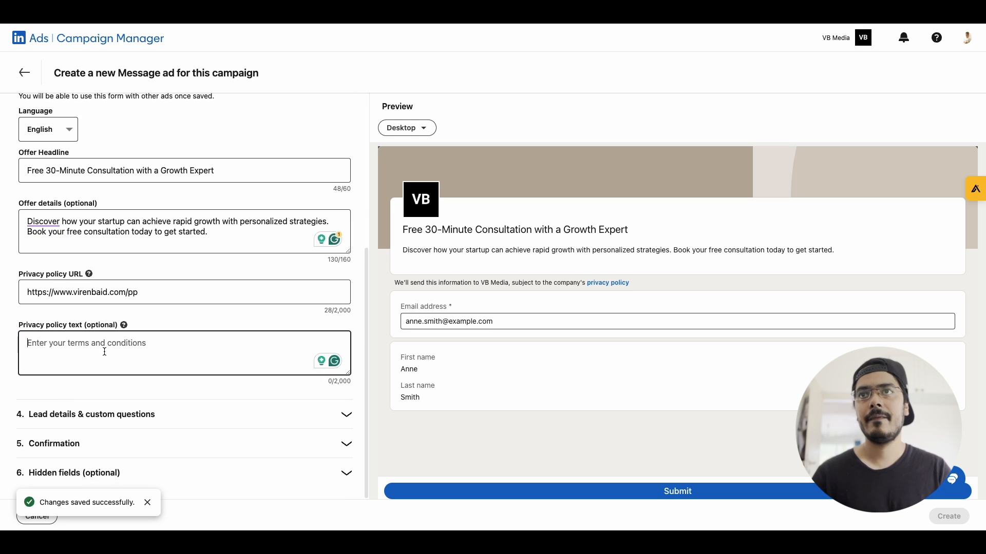
Step: Add company name, industry and job title to the profile information collected by the lead form
{"action": "left_click", "coordinate": [131, 415]}
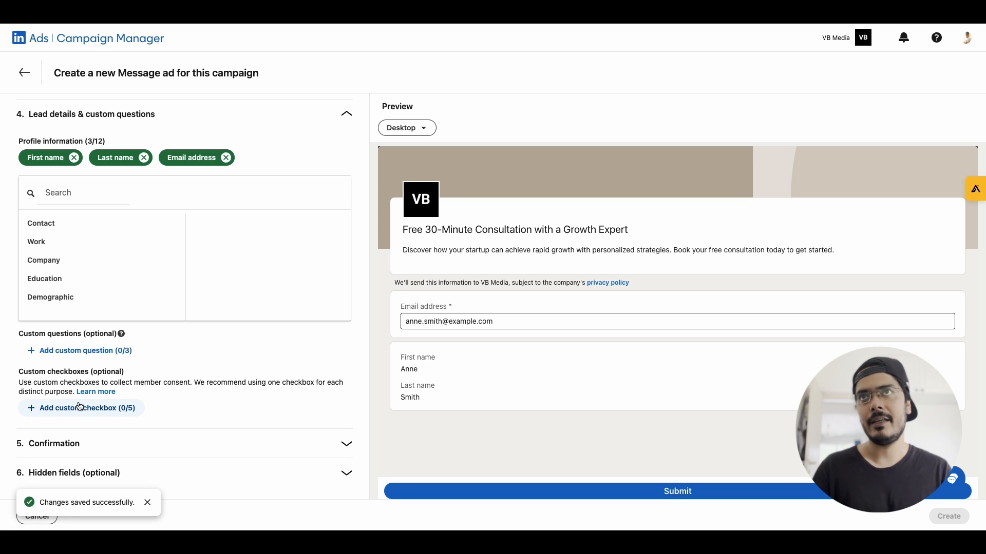
{"action": "left_click", "coordinate": [65, 297]}
{"action": "left_click", "coordinate": [71, 275]}
{"action": "left_click", "coordinate": [67, 255]}
{"action": "left_click", "coordinate": [200, 222]}
{"action": "left_click", "coordinate": [200, 290]}
{"action": "left_click", "coordinate": [93, 261]}
{"action": "left_click", "coordinate": [200, 245]}
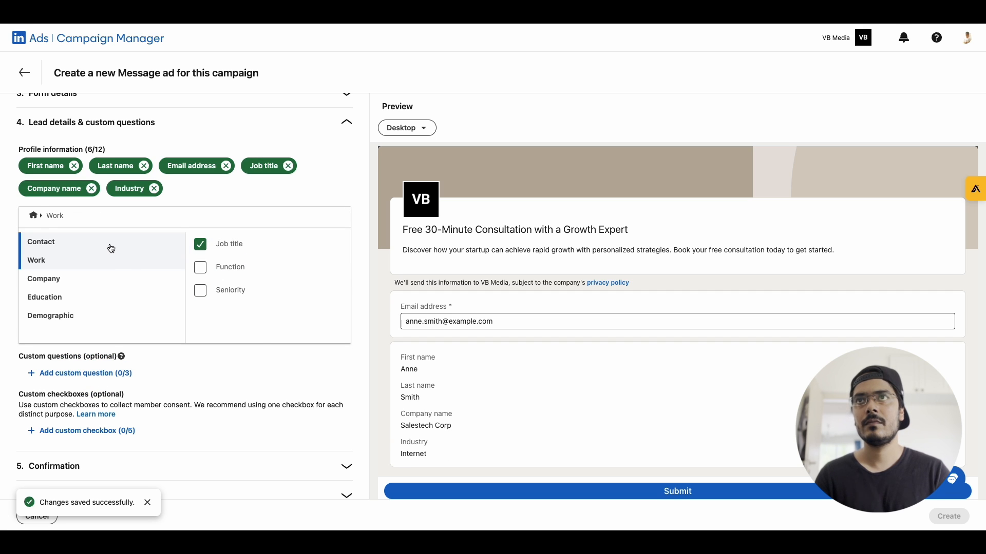
Step: Add the LinkedIn profile URL and phone number contact fields to the lead form and review the form preview
{"action": "left_click", "coordinate": [111, 249]}
{"action": "left_click", "coordinate": [201, 277]}
{"action": "scroll", "coordinate": [205, 278], "scroll_direction": "down", "scroll_amount": 1}
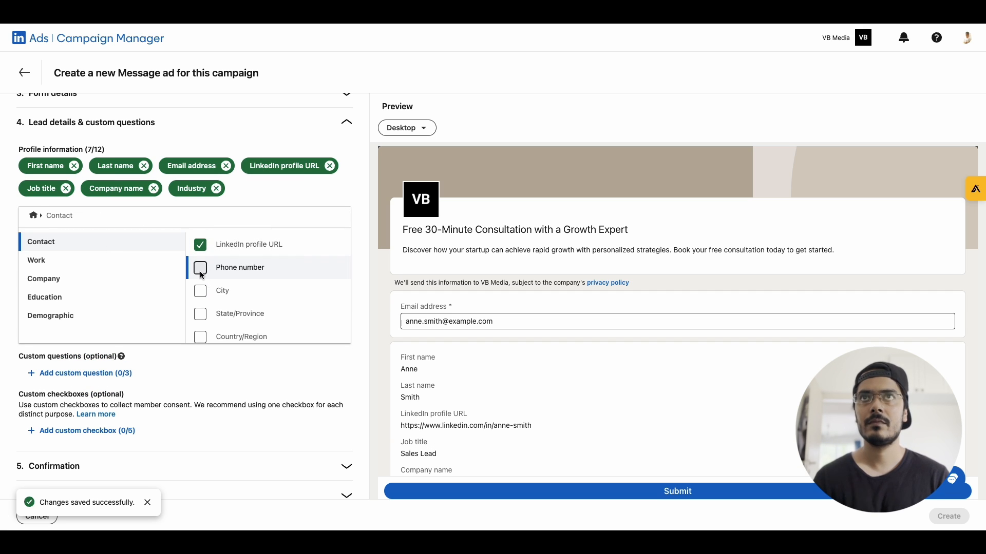
{"action": "left_click", "coordinate": [200, 268]}
{"action": "scroll", "coordinate": [186, 281], "scroll_direction": "down", "scroll_amount": 1}
{"action": "scroll", "coordinate": [478, 334], "scroll_direction": "down", "scroll_amount": 1}
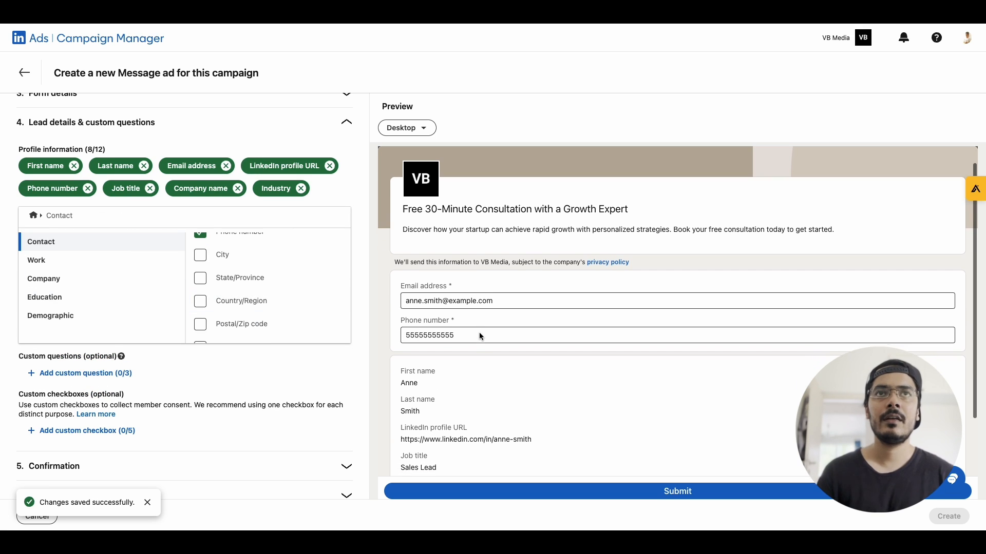
{"action": "scroll", "coordinate": [479, 332], "scroll_direction": "down", "scroll_amount": 2}
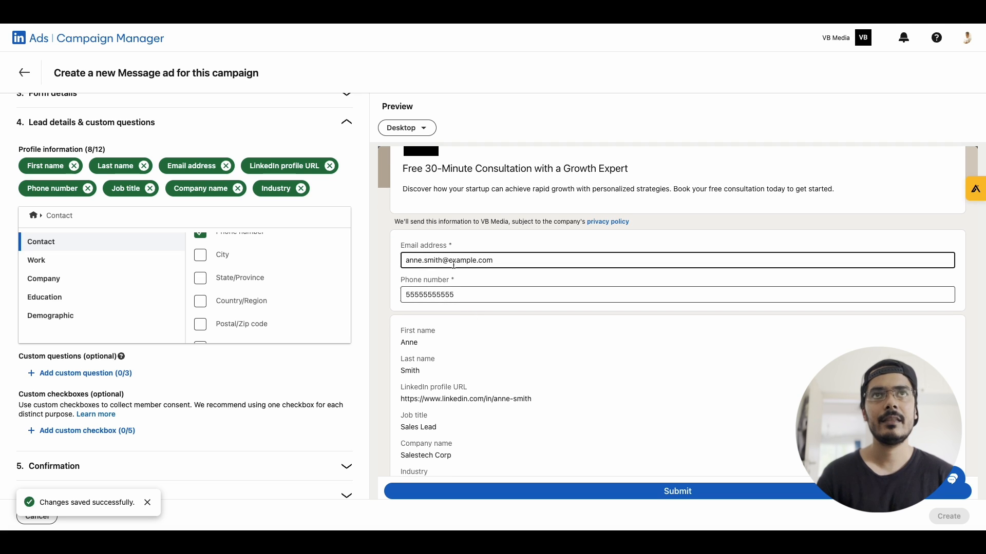
{"action": "scroll", "coordinate": [426, 312], "scroll_direction": "down", "scroll_amount": 1}
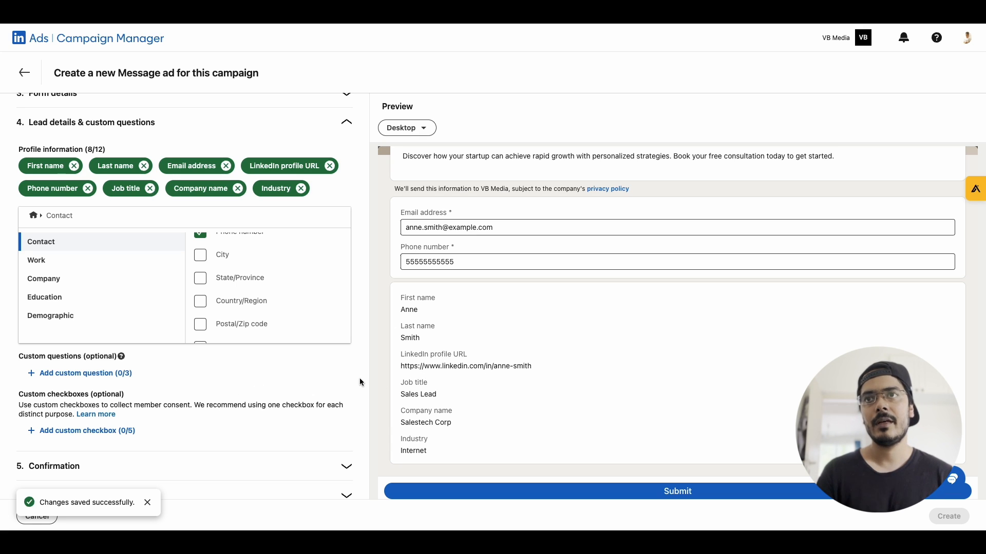
Step: Write a confirmation message thanking the lead for booking and promising to reach out shortly to confirm the meeting and discuss how to "propel your startup to new heights."
{"action": "scroll", "coordinate": [250, 354], "scroll_direction": "down", "scroll_amount": 1}
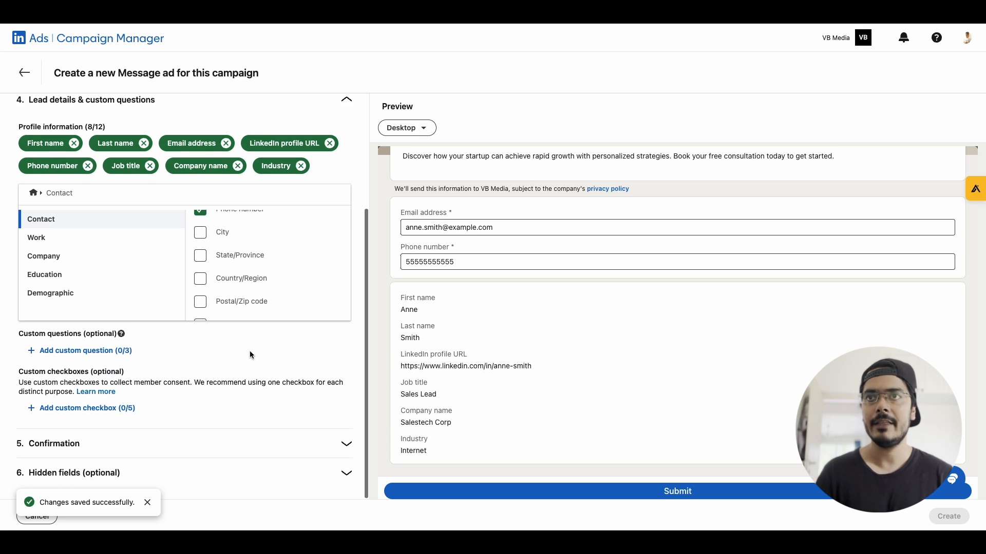
{"action": "left_click", "coordinate": [239, 443]}
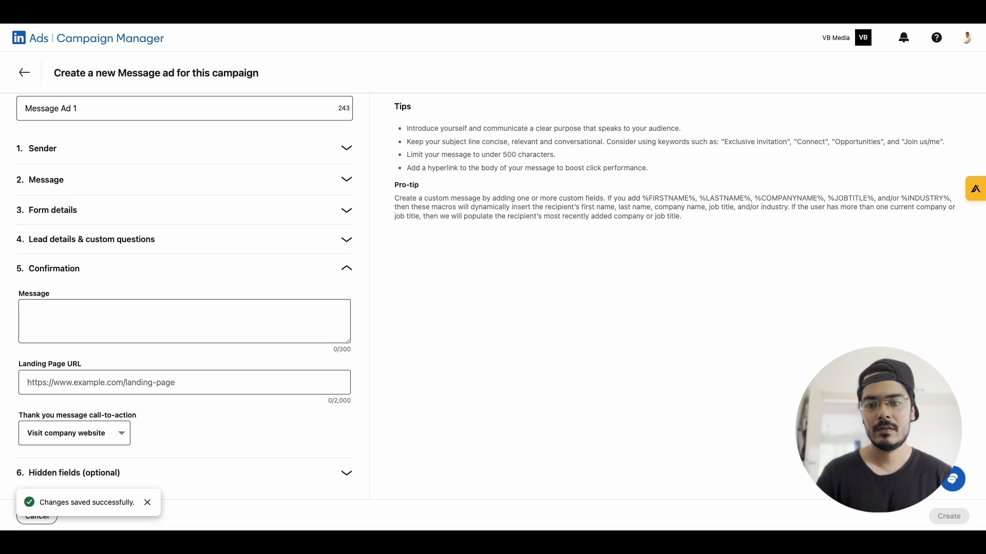
{"action": "left_click", "coordinate": [117, 320]}
{"action": "type", "text": "TH"}
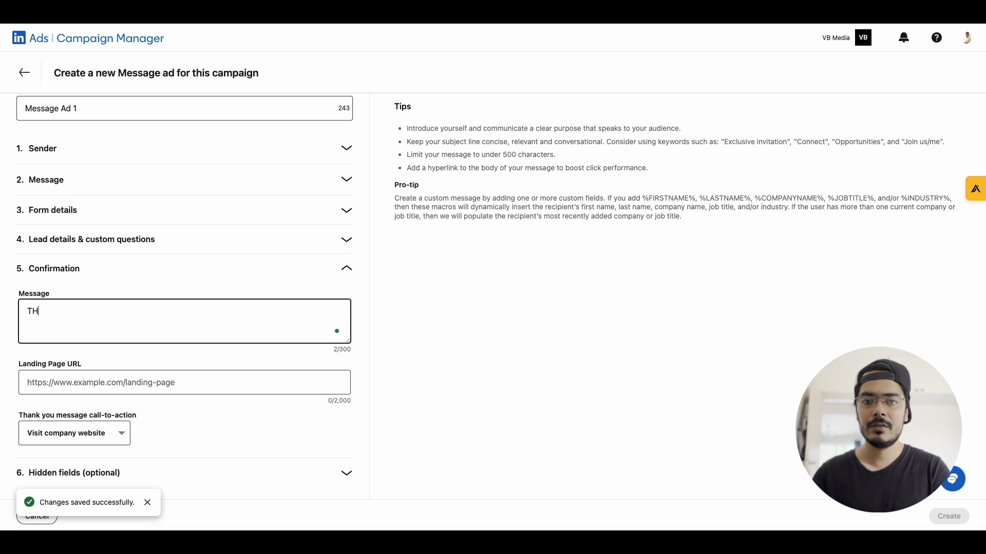
{"action": "type", "text": "ank you for booking your consultation. I'll reach out to your shortly to confirm our meeting and discuss how we can propel your startup to new heights."}
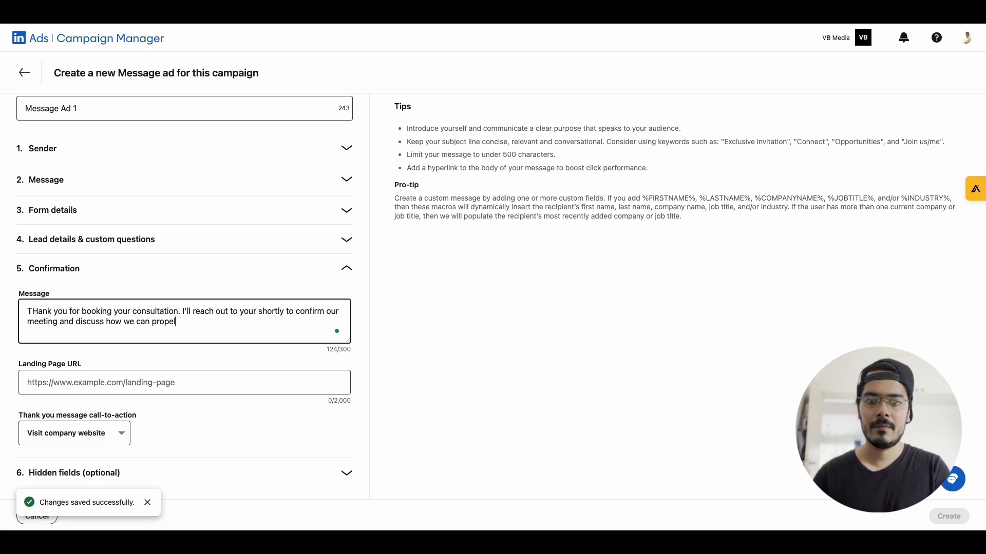
Step: Set the confirmation's landing page URL to the sender's personal website and dismiss the saved-changes notification
{"action": "left_click", "coordinate": [141, 374]}
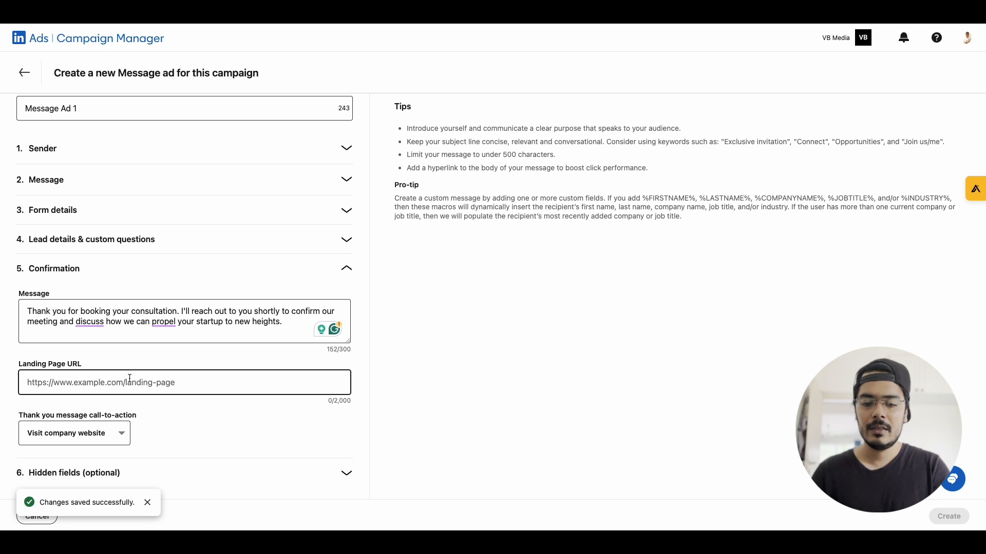
{"action": "type", "text": "https://www.virenbaid.com"}
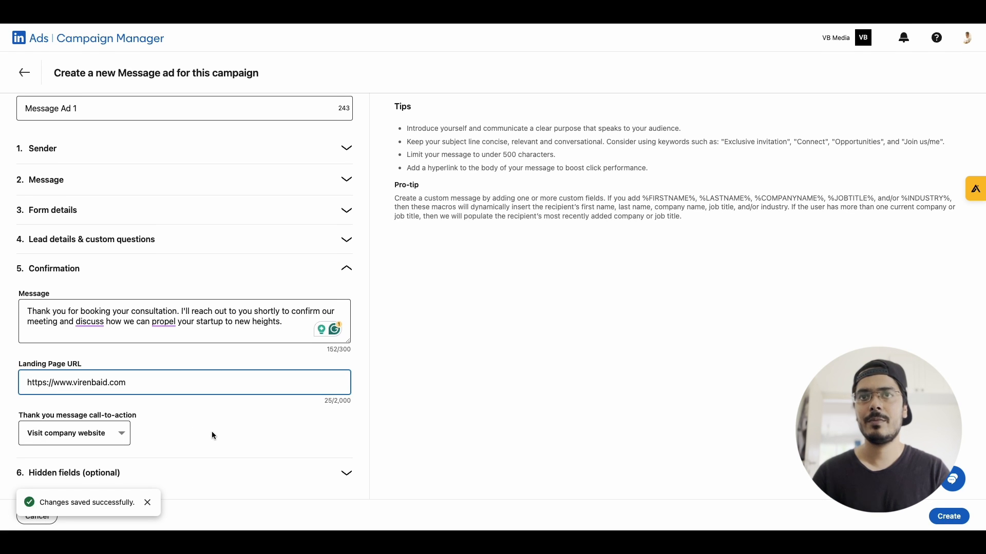
{"action": "type", "text": "/"}
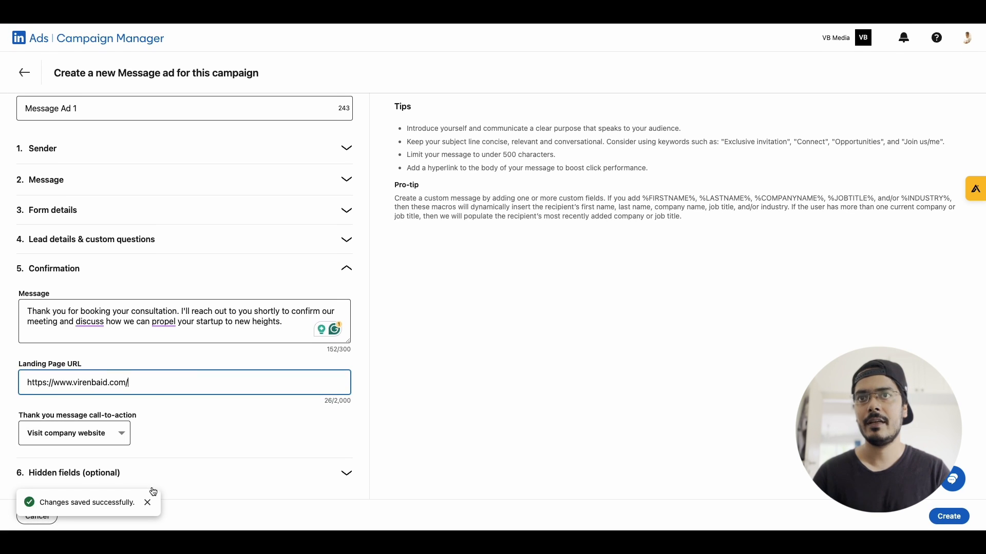
{"action": "left_click", "coordinate": [147, 502]}
Step: Try out a hidden tracking field named "Source" with the value "LinkedIn" and delete it again
{"action": "left_click", "coordinate": [331, 480]}
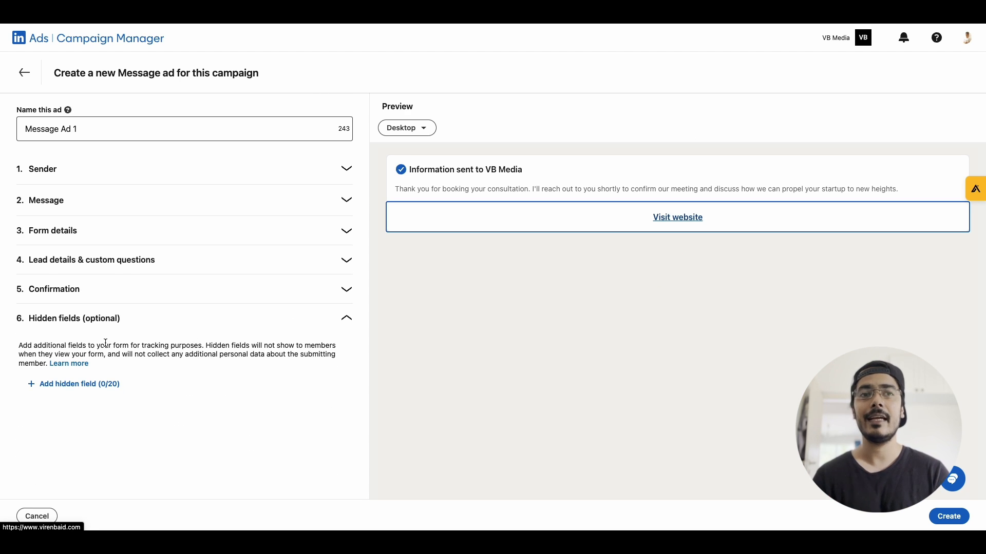
{"action": "left_click", "coordinate": [54, 385]}
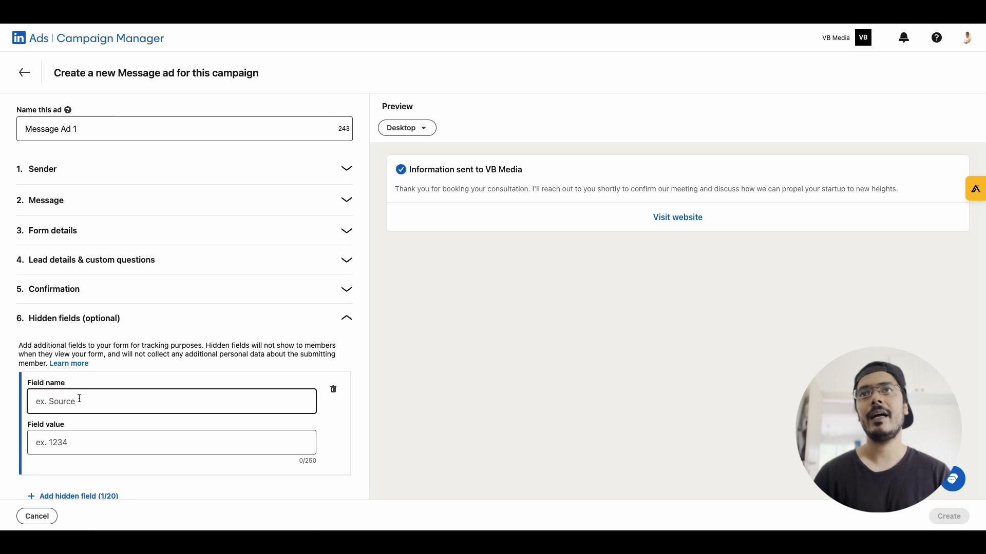
{"action": "type", "text": "Source"}
{"action": "key", "text": "Tab"}
{"action": "type", "text": "LinkedIn"}
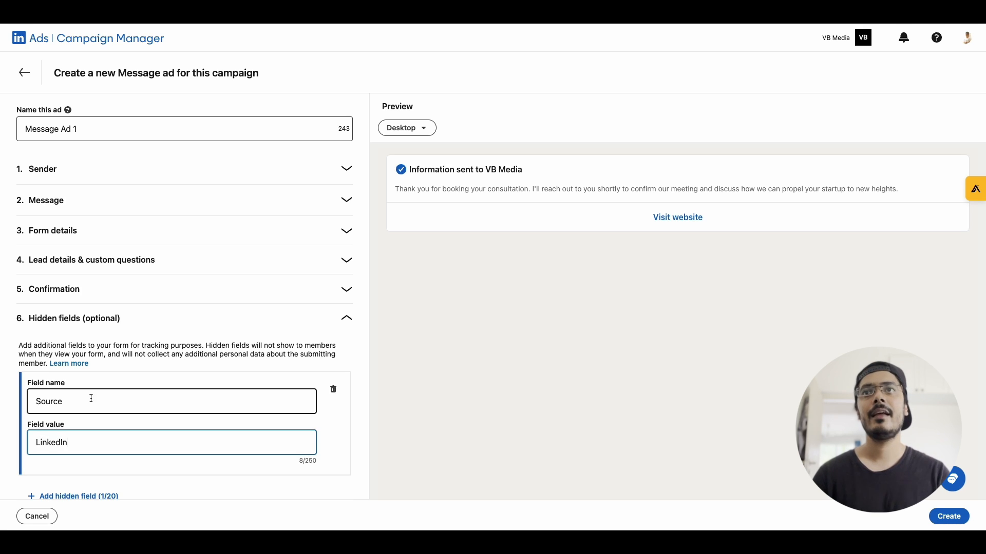
{"action": "scroll", "coordinate": [132, 404], "scroll_direction": "down", "scroll_amount": 1}
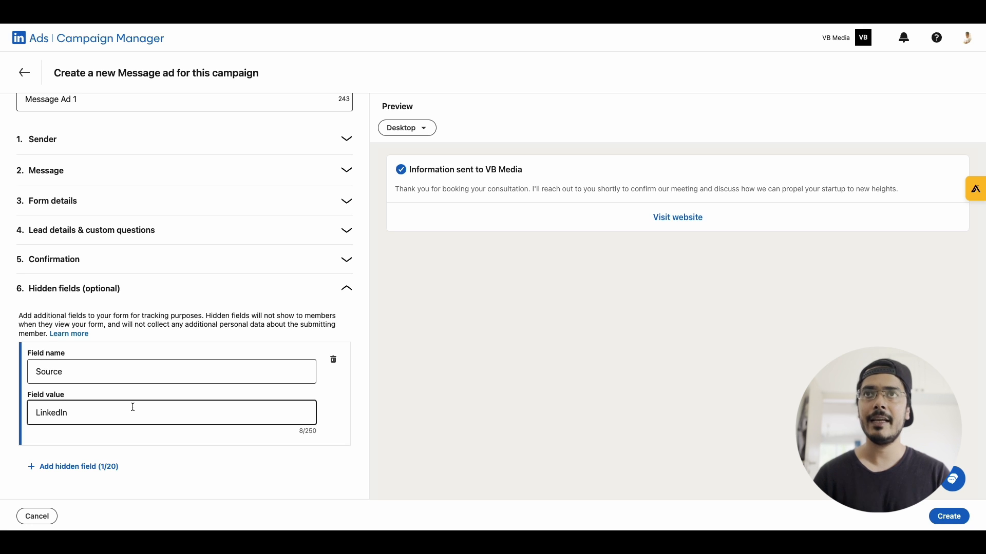
{"action": "left_click", "coordinate": [332, 361]}
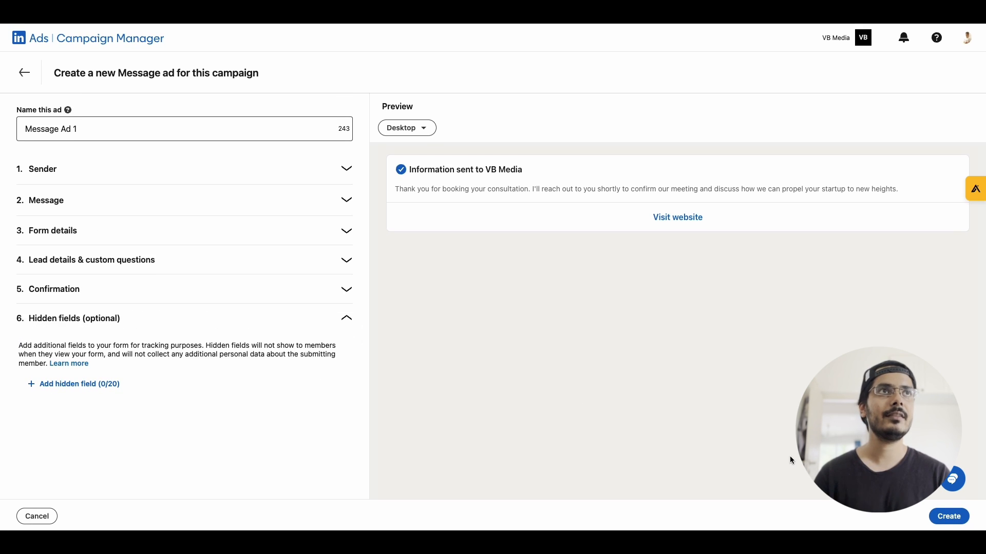
Step: Create the message ad with its lead form and send a test message of Message Ad 1
{"action": "left_click", "coordinate": [949, 519]}
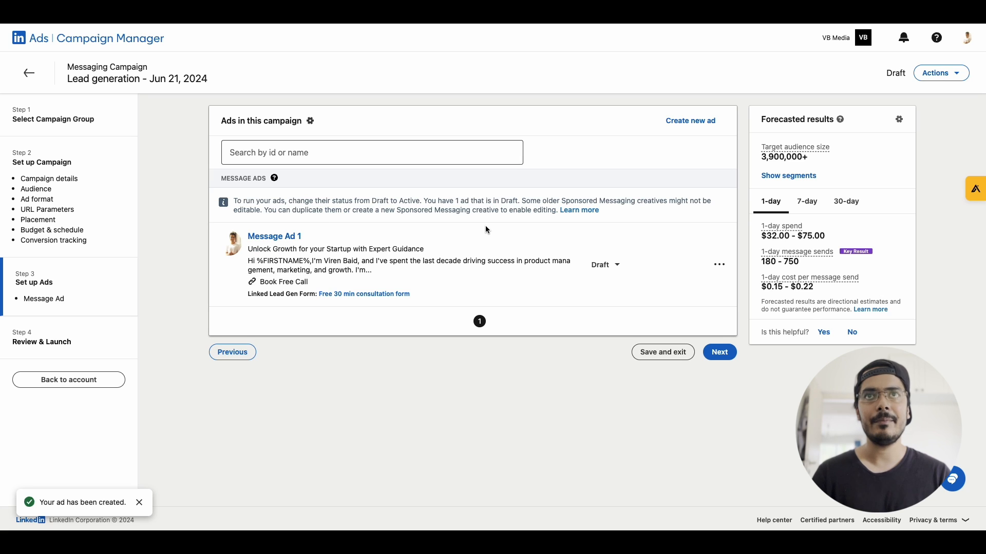
{"action": "left_click", "coordinate": [720, 264]}
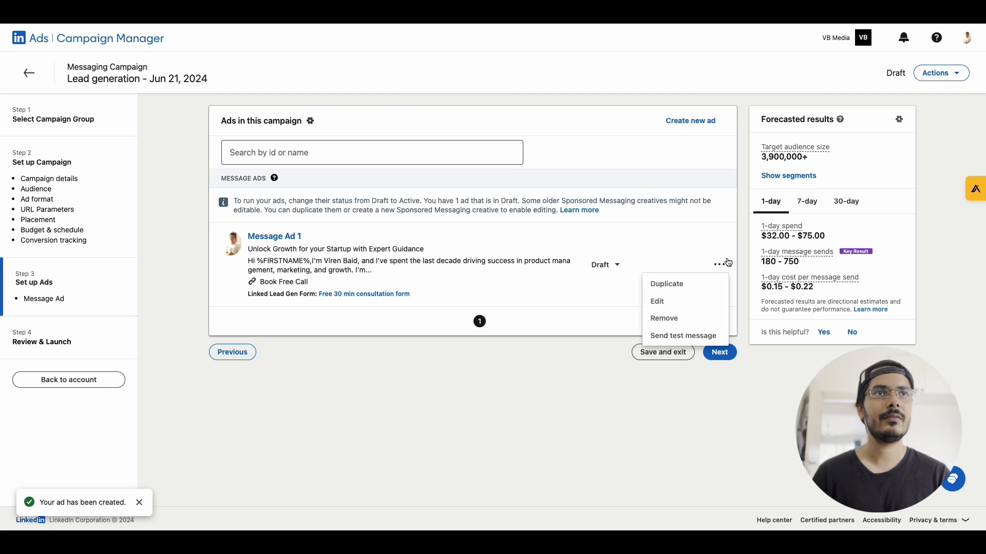
{"action": "left_click", "coordinate": [692, 335]}
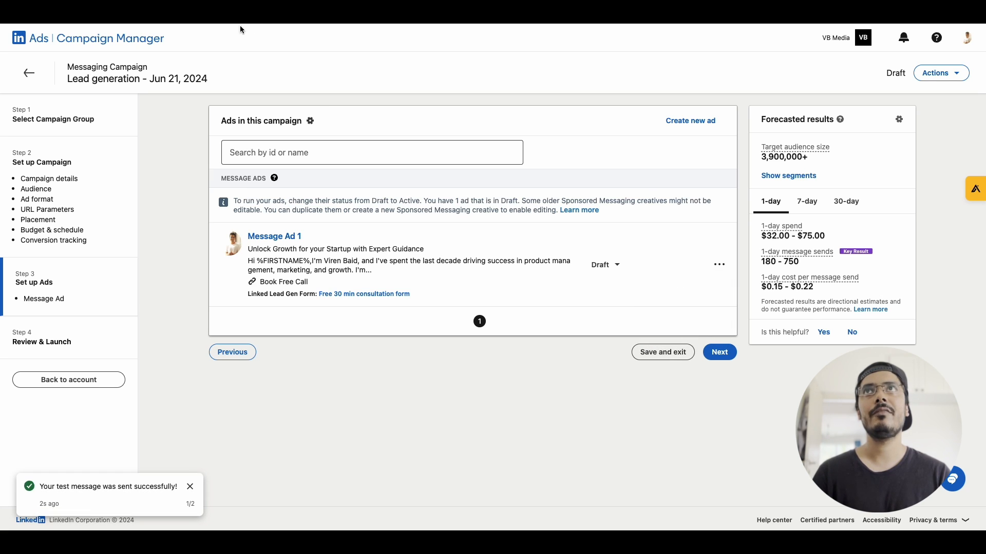
Step: Switch to the LinkedIn messaging inbox, open the sponsored test message and inspect its Book Free Call form without submitting it
{"action": "left_click", "coordinate": [143, 12]}
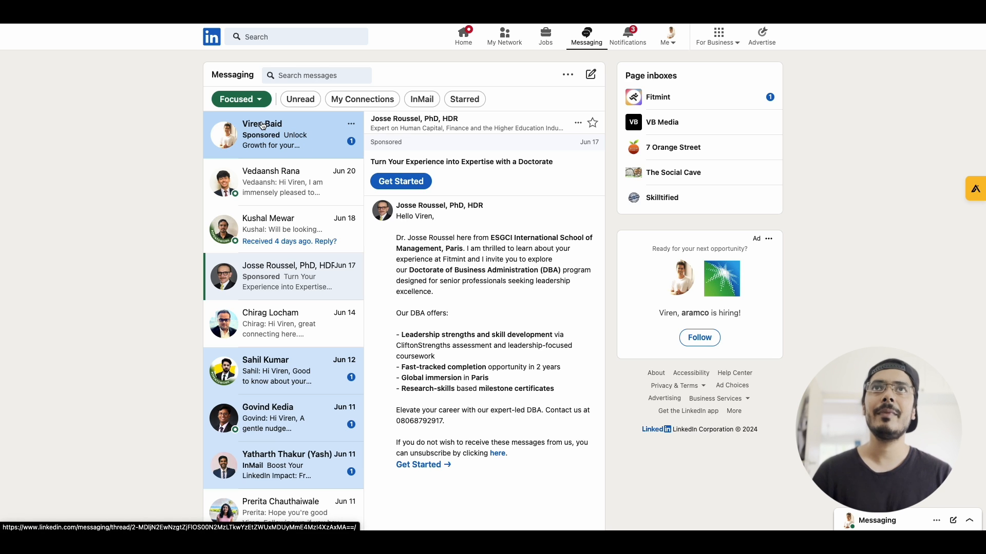
{"action": "left_click", "coordinate": [320, 147]}
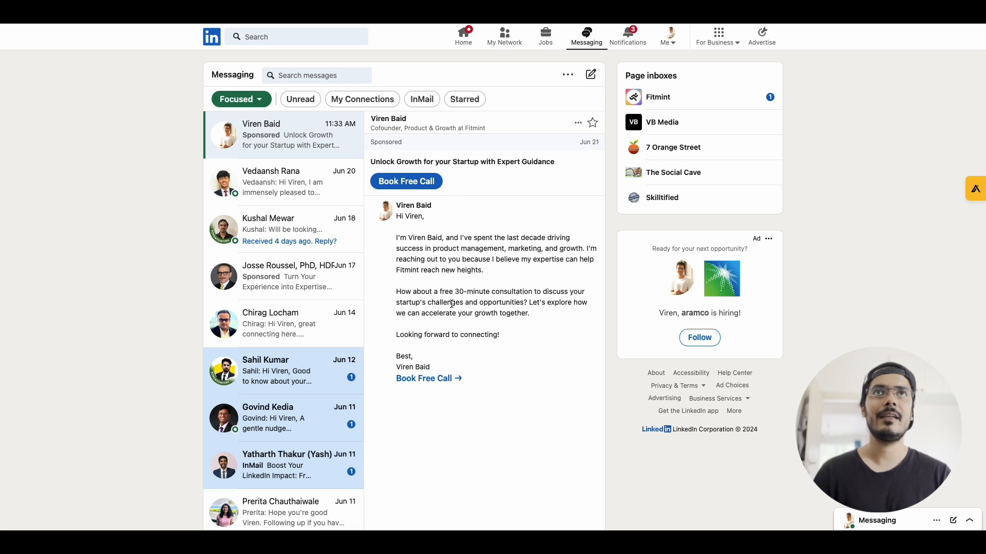
{"action": "left_click", "coordinate": [410, 182]}
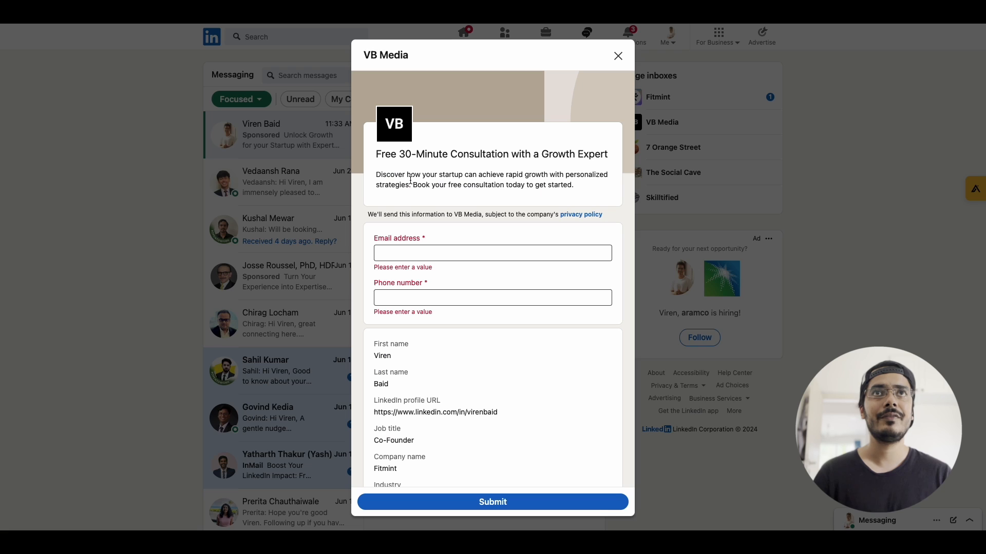
{"action": "scroll", "coordinate": [435, 365], "scroll_direction": "down", "scroll_amount": 2}
{"action": "scroll", "coordinate": [426, 308], "scroll_direction": "up", "scroll_amount": 2}
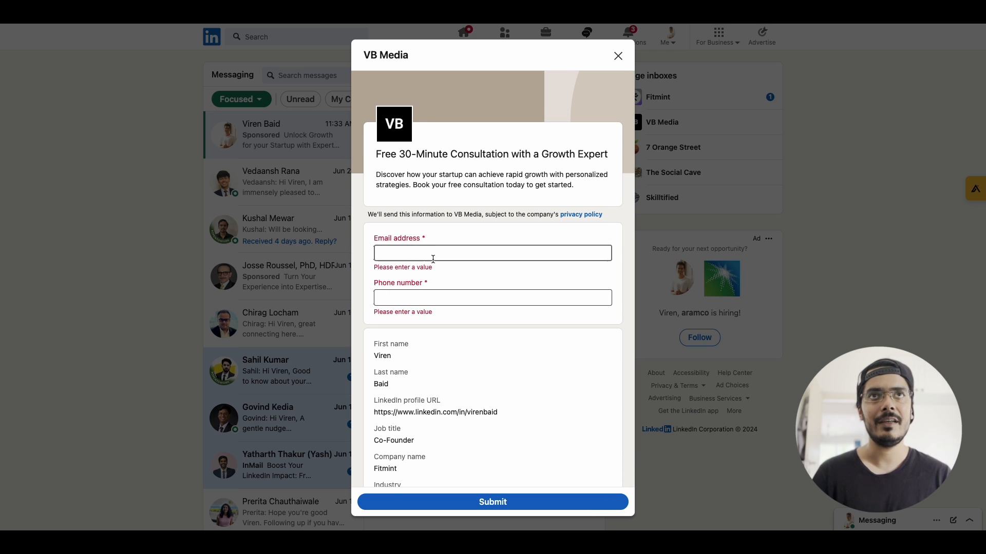
{"action": "scroll", "coordinate": [454, 342], "scroll_direction": "down", "scroll_amount": 2}
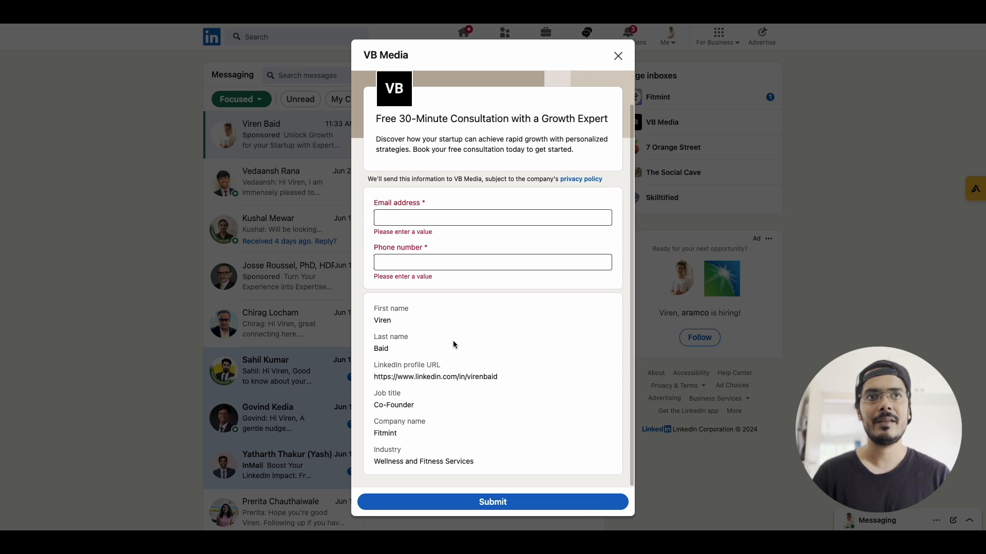
{"action": "scroll", "coordinate": [454, 343], "scroll_direction": "up", "scroll_amount": 2}
{"action": "scroll", "coordinate": [462, 369], "scroll_direction": "down", "scroll_amount": 1}
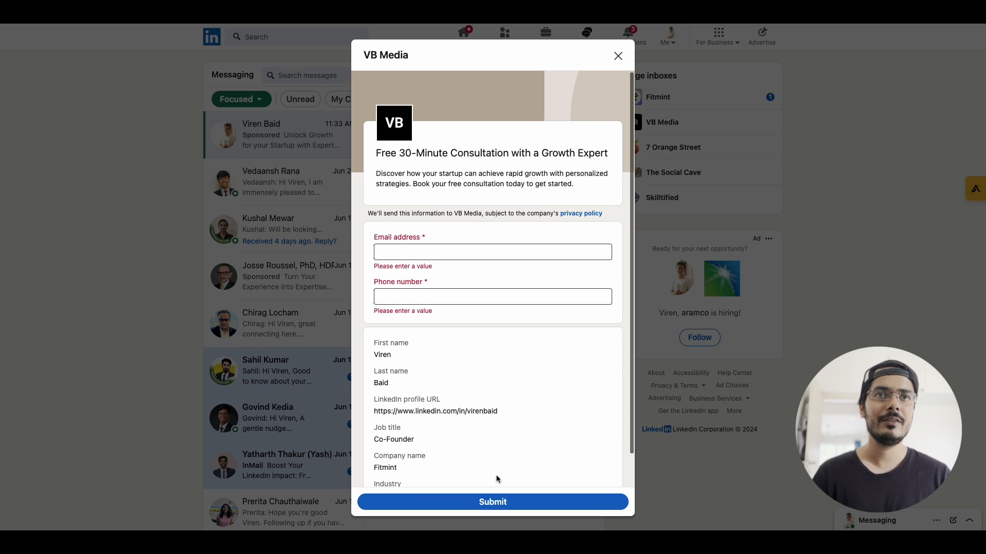
{"action": "left_click", "coordinate": [618, 56]}
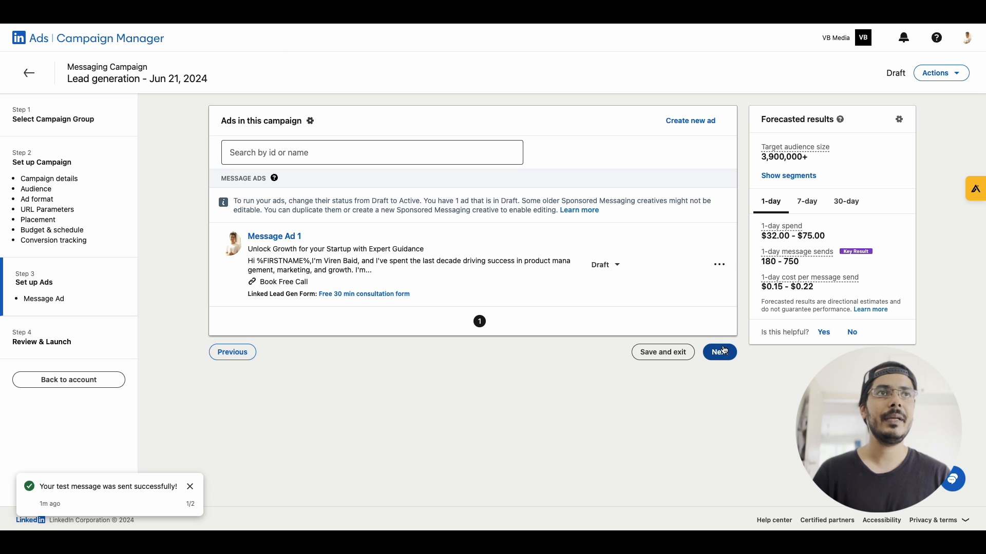
Step: Proceed to the final review in Campaign Manager, check the campaign settings, ad, business and payment details, and launch the campaign
{"action": "left_click", "coordinate": [720, 352]}
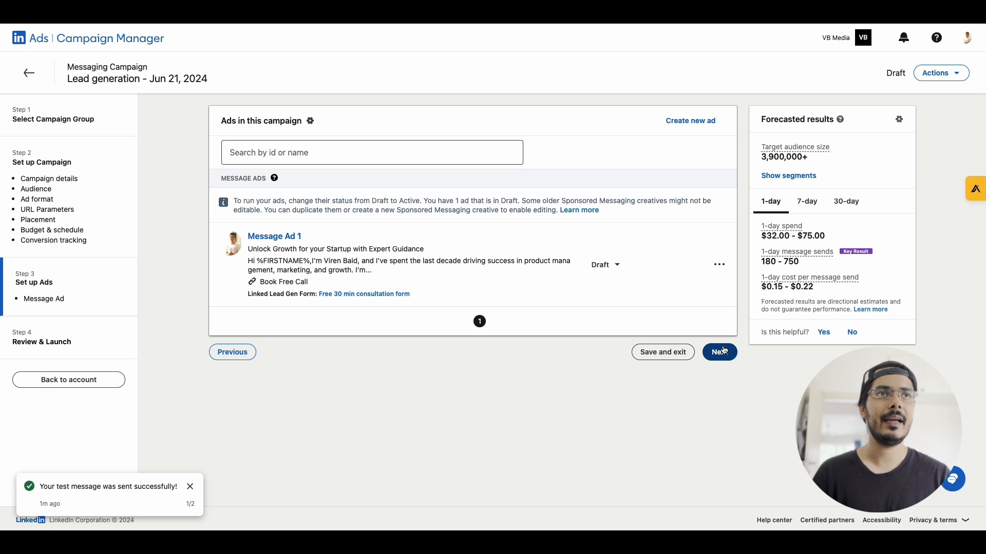
{"action": "scroll", "coordinate": [500, 357], "scroll_direction": "down", "scroll_amount": 1}
{"action": "scroll", "coordinate": [500, 357], "scroll_direction": "down", "scroll_amount": 18}
{"action": "scroll", "coordinate": [500, 357], "scroll_direction": "up", "scroll_amount": 18}
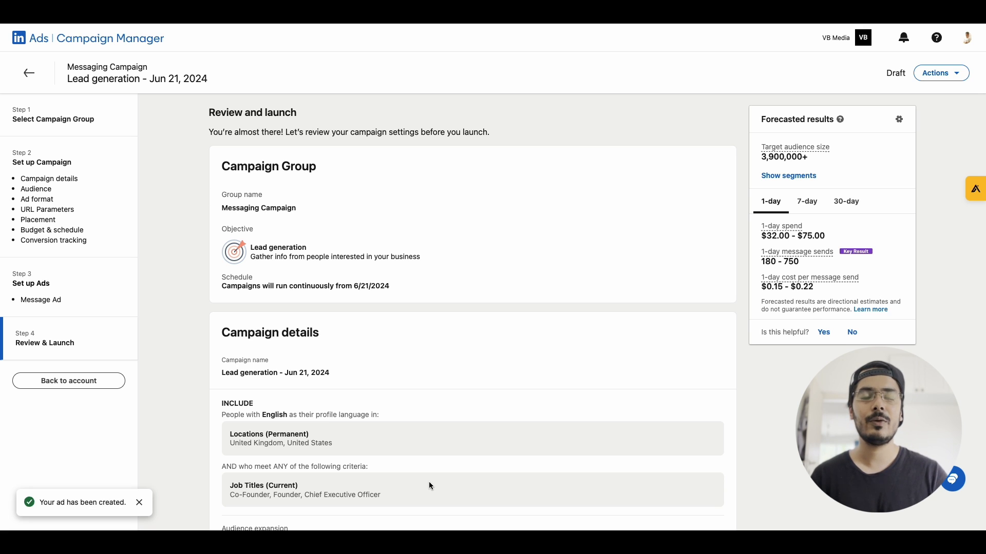
{"action": "scroll", "coordinate": [429, 484], "scroll_direction": "down", "scroll_amount": 6}
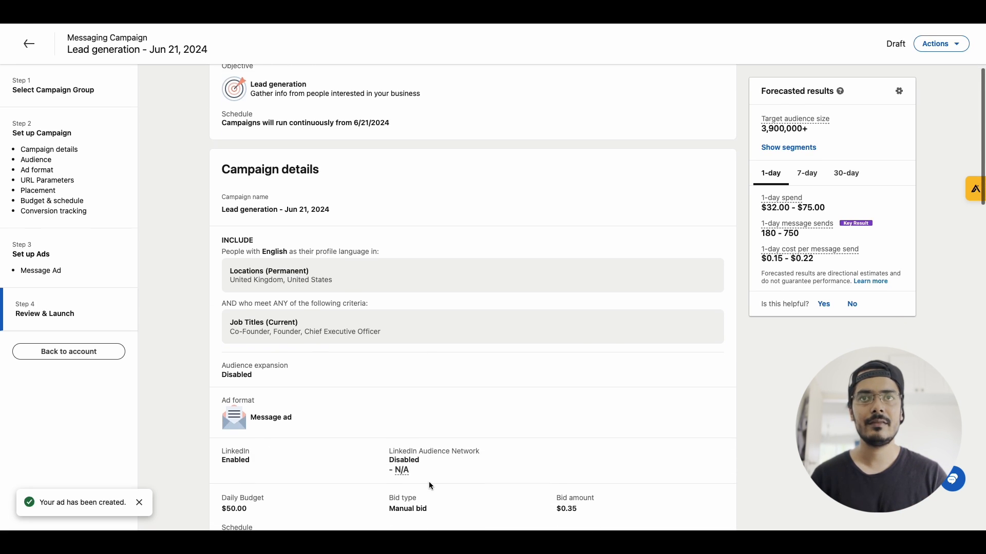
{"action": "scroll", "coordinate": [429, 481], "scroll_direction": "down", "scroll_amount": 4}
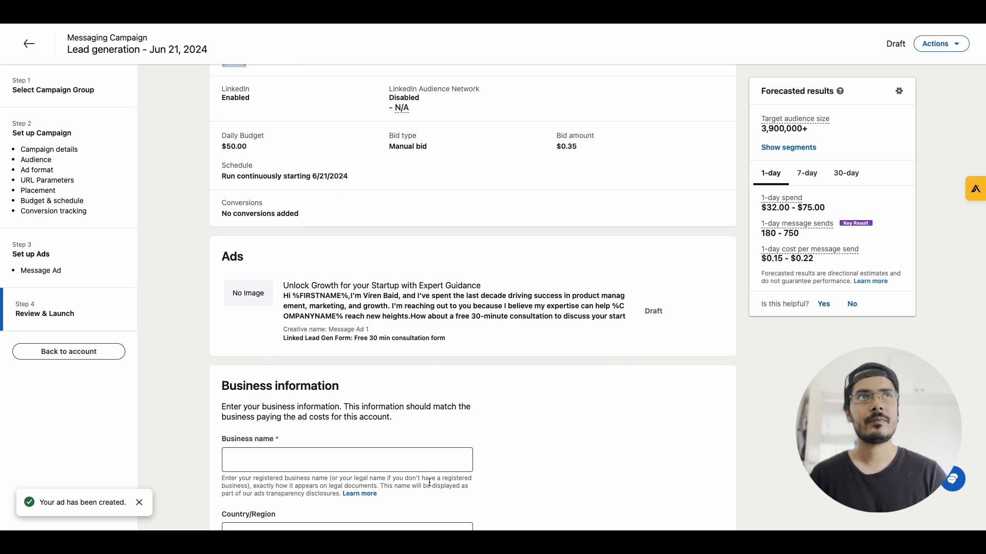
{"action": "scroll", "coordinate": [429, 482], "scroll_direction": "down", "scroll_amount": 15}
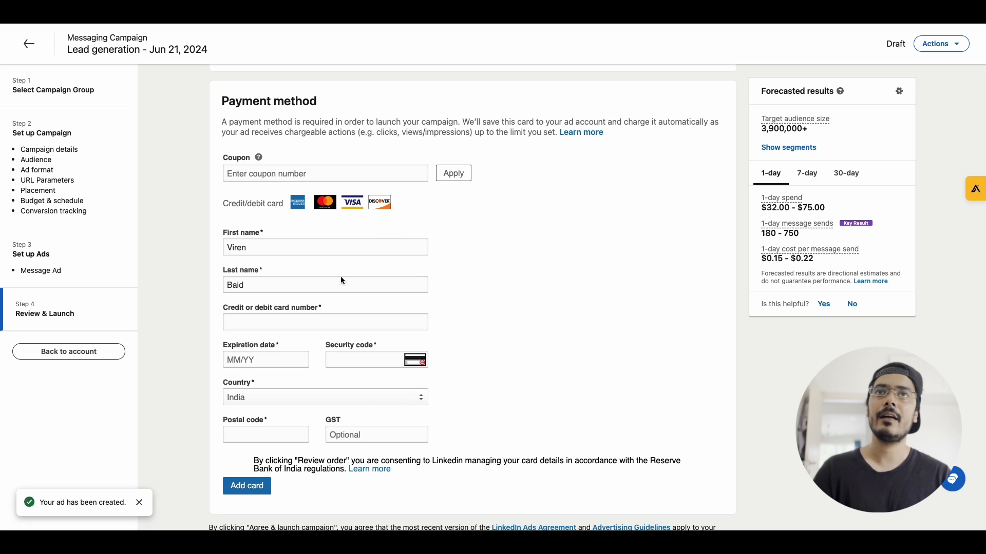
{"action": "scroll", "coordinate": [270, 427], "scroll_direction": "down", "scroll_amount": 2}
{"action": "scroll", "coordinate": [288, 390], "scroll_direction": "up", "scroll_amount": 15}
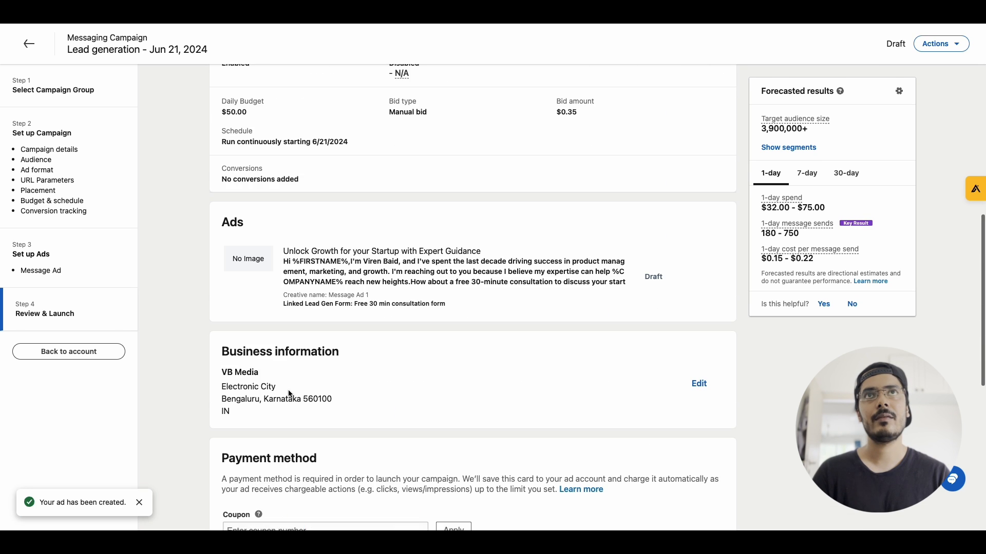
{"action": "scroll", "coordinate": [288, 391], "scroll_direction": "up", "scroll_amount": 3}
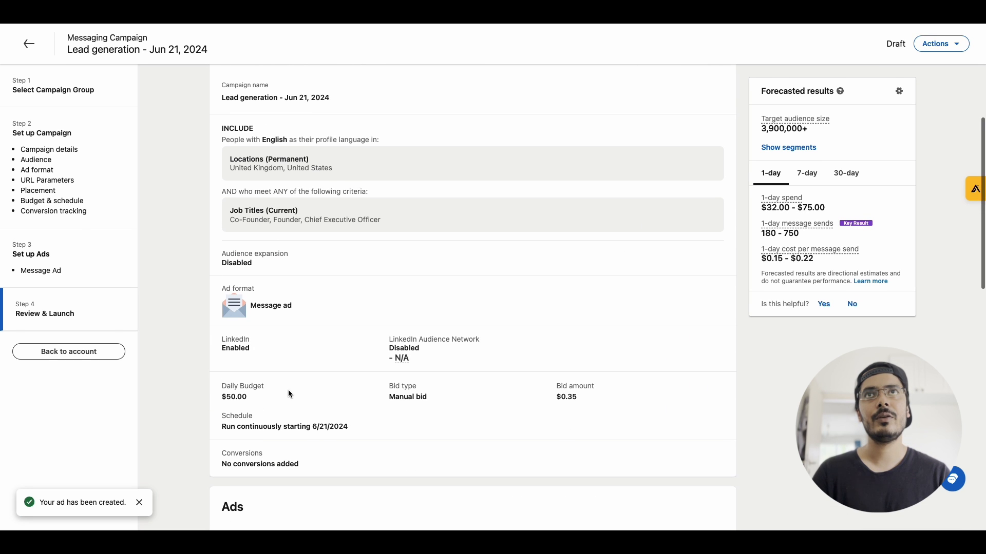
{"action": "scroll", "coordinate": [287, 394], "scroll_direction": "up", "scroll_amount": 4}
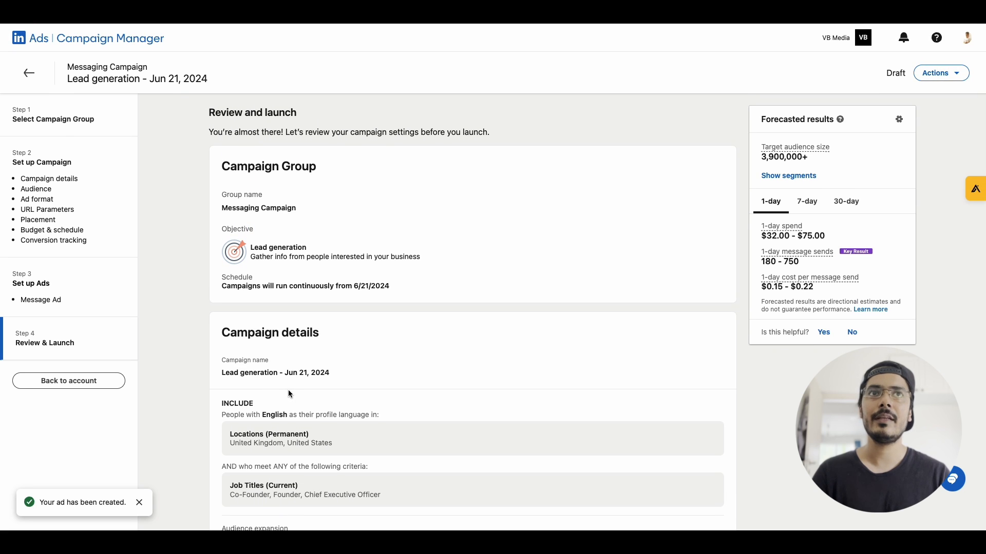
{"action": "scroll", "coordinate": [288, 394], "scroll_direction": "down", "scroll_amount": 20}
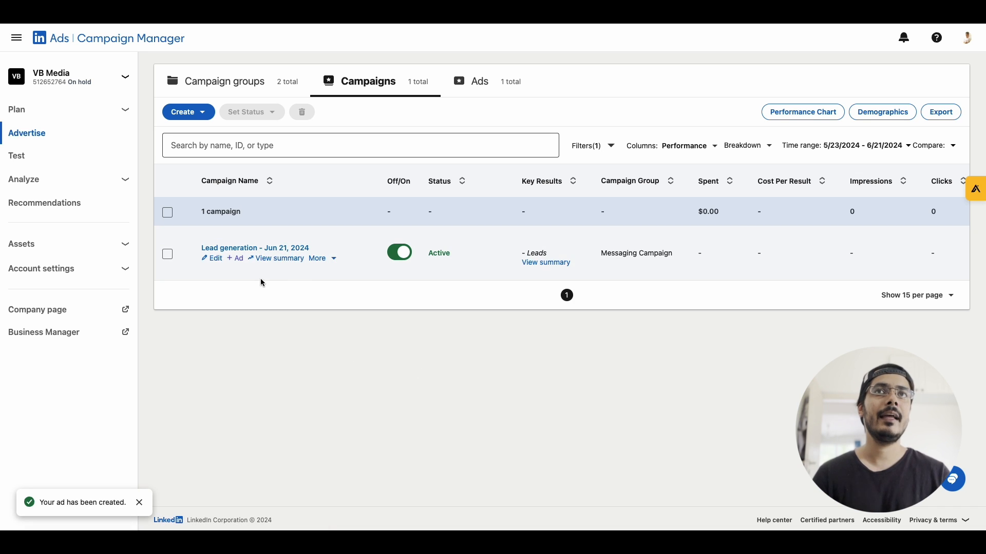
Step: Look over the launched campaign's performance metrics and switch the table's columns to the Sponsored Messaging preset
{"action": "scroll", "coordinate": [737, 263], "scroll_direction": "right", "scroll_amount": 1}
{"action": "scroll", "coordinate": [737, 264], "scroll_direction": "left", "scroll_amount": 1}
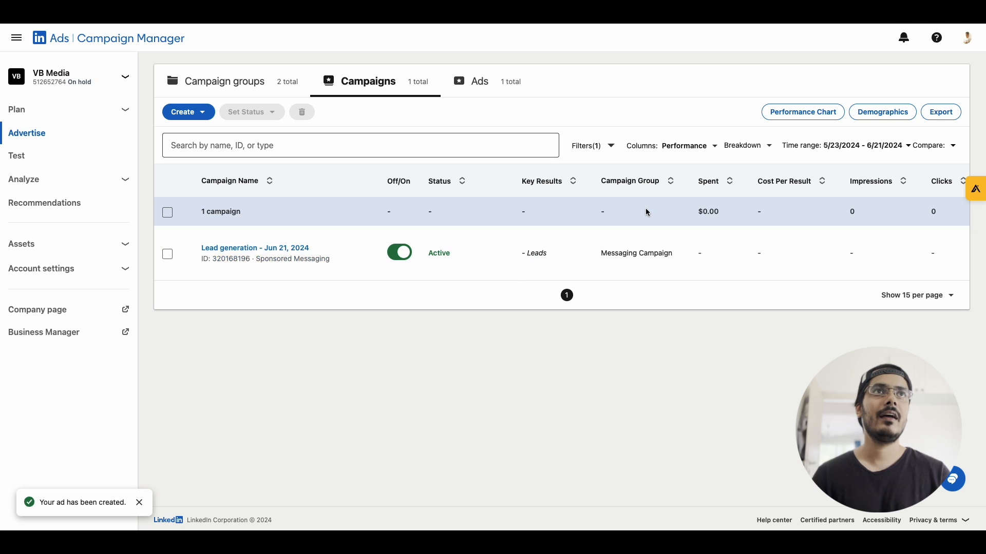
{"action": "scroll", "coordinate": [647, 212], "scroll_direction": "right", "scroll_amount": 5}
{"action": "scroll", "coordinate": [780, 276], "scroll_direction": "right", "scroll_amount": 5}
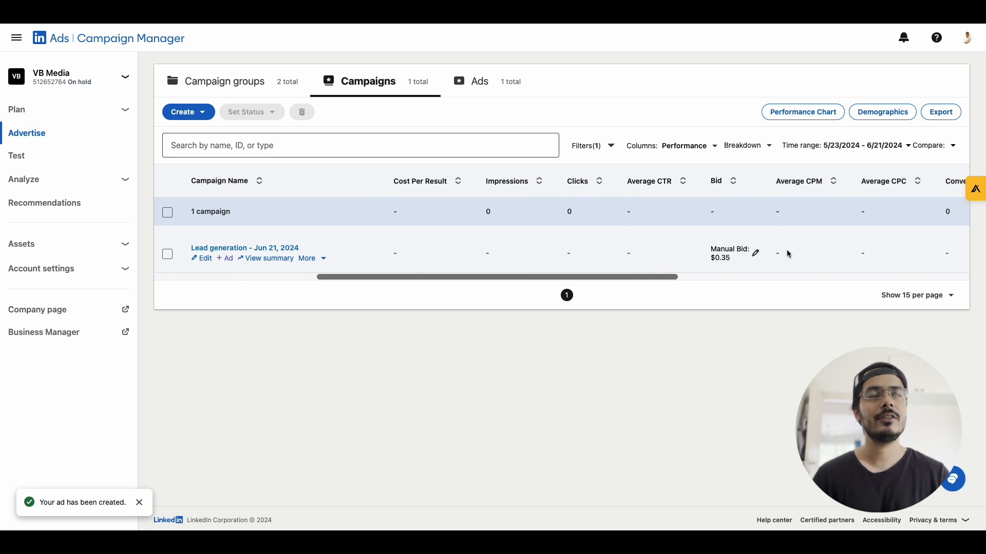
{"action": "scroll", "coordinate": [647, 257], "scroll_direction": "right", "scroll_amount": 2}
{"action": "scroll", "coordinate": [649, 256], "scroll_direction": "left", "scroll_amount": 10}
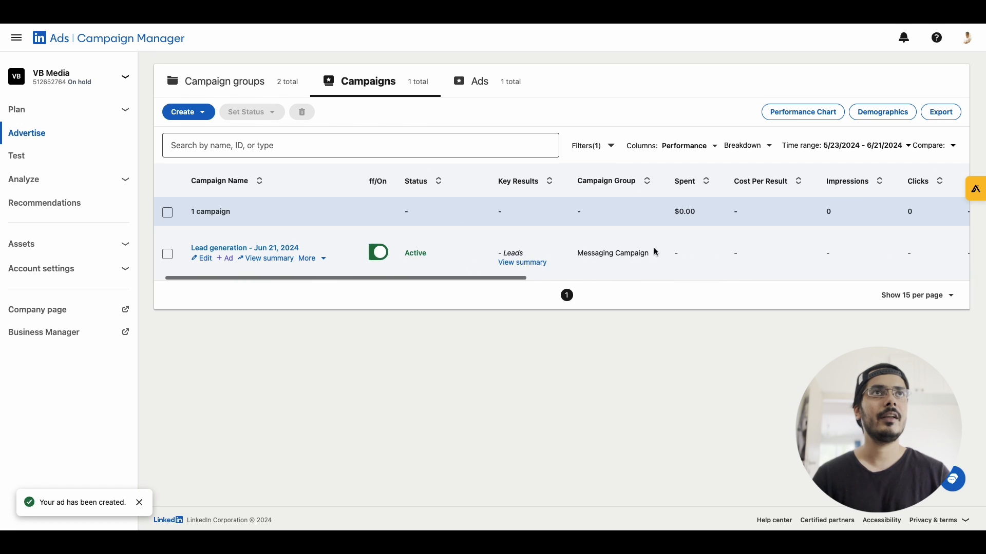
{"action": "left_click", "coordinate": [683, 149]}
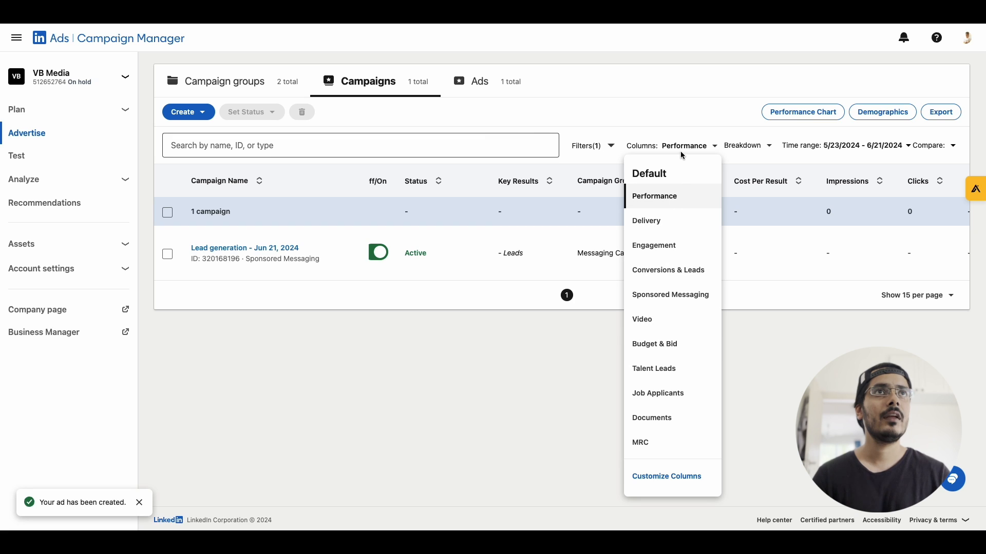
{"action": "left_click", "coordinate": [673, 303]}
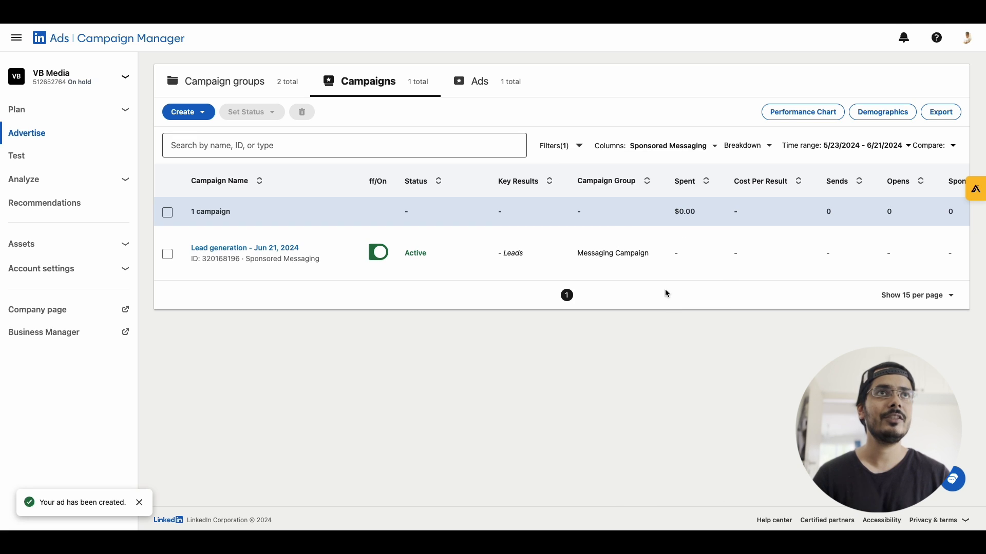
Step: Examine the campaign's sponsored messaging metrics, including sends, opens, click types, open rates, cost per send and open, and headline performance
{"action": "scroll", "coordinate": [771, 262], "scroll_direction": "right", "scroll_amount": 2}
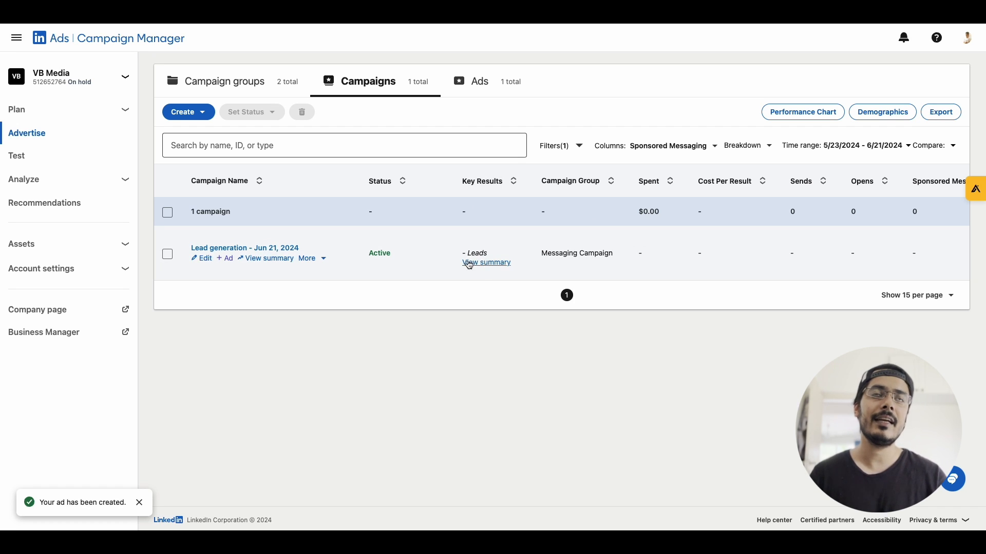
{"action": "scroll", "coordinate": [545, 263], "scroll_direction": "right", "scroll_amount": 4}
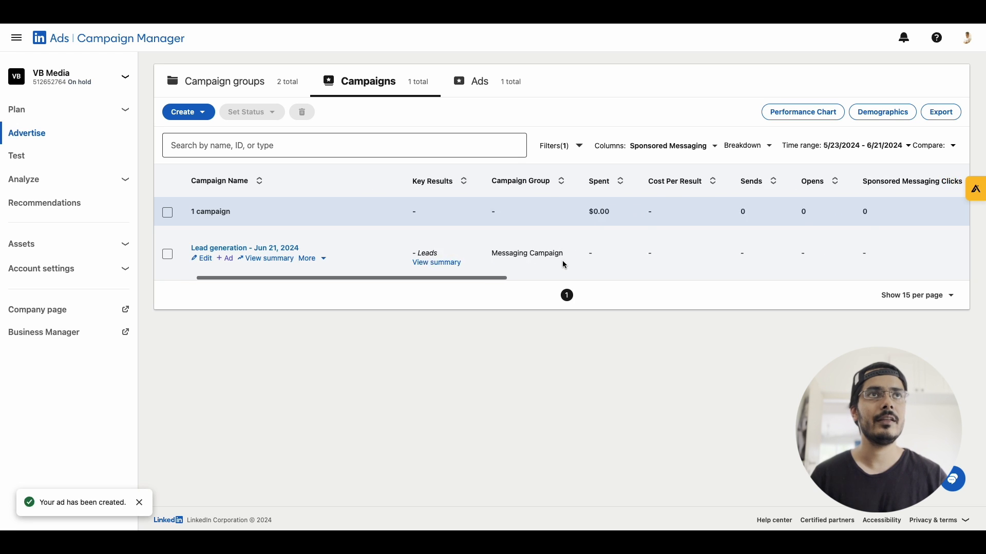
{"action": "scroll", "coordinate": [574, 257], "scroll_direction": "right", "scroll_amount": 3}
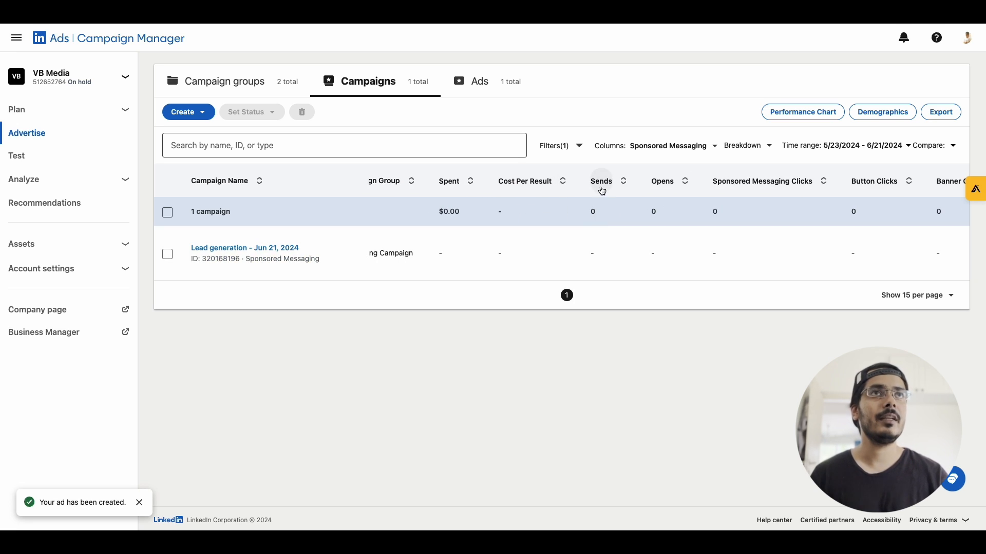
{"action": "scroll", "coordinate": [620, 256], "scroll_direction": "right", "scroll_amount": 3}
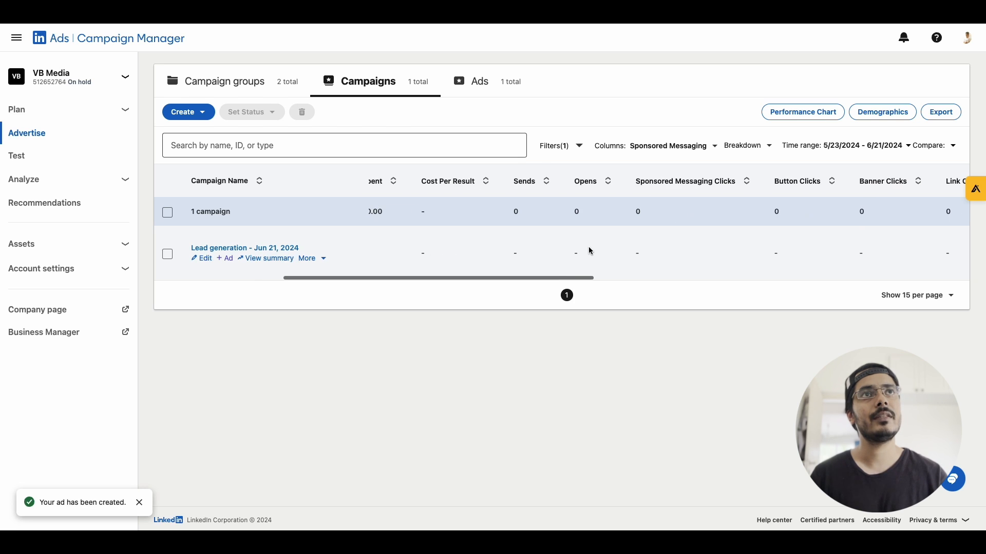
{"action": "scroll", "coordinate": [667, 245], "scroll_direction": "right", "scroll_amount": 1}
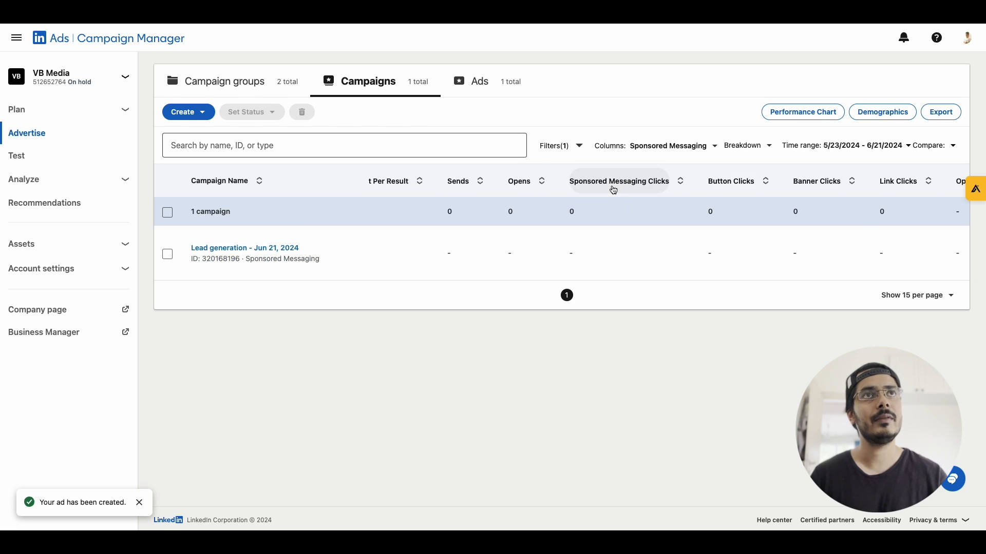
{"action": "scroll", "coordinate": [675, 268], "scroll_direction": "right", "scroll_amount": 3}
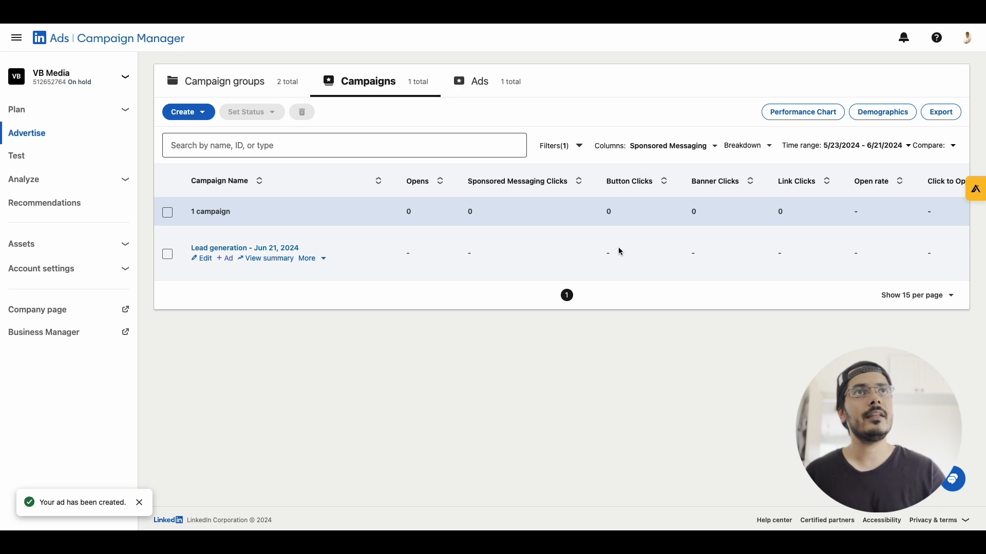
{"action": "scroll", "coordinate": [694, 268], "scroll_direction": "right", "scroll_amount": 2}
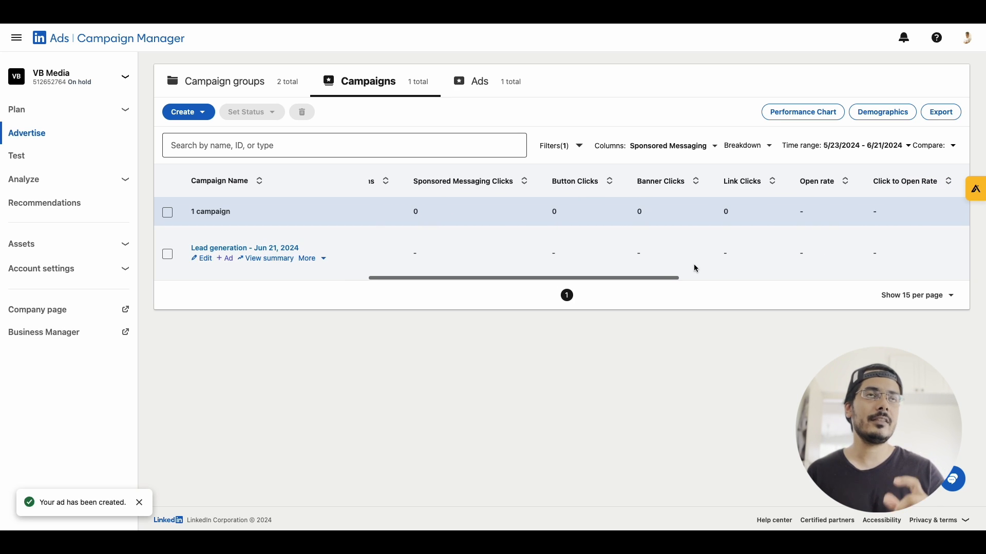
{"action": "scroll", "coordinate": [662, 252], "scroll_direction": "right", "scroll_amount": 4}
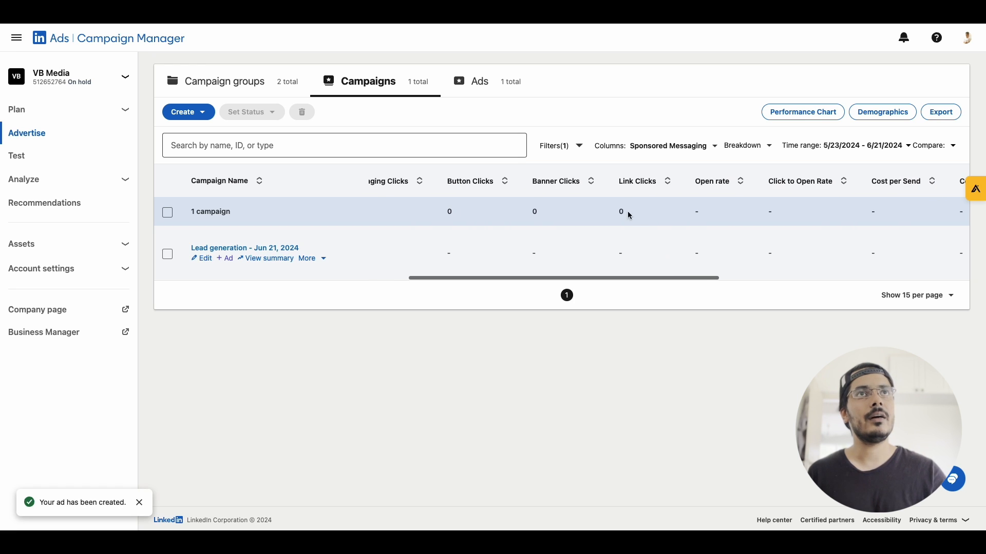
{"action": "scroll", "coordinate": [643, 254], "scroll_direction": "right", "scroll_amount": 2}
{"action": "scroll", "coordinate": [643, 255], "scroll_direction": "right", "scroll_amount": 6}
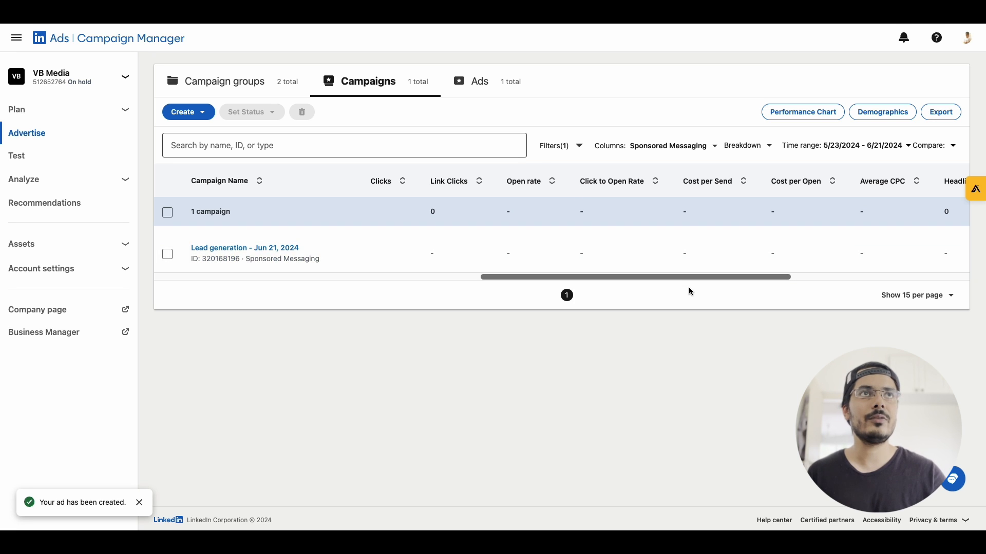
{"action": "scroll", "coordinate": [712, 249], "scroll_direction": "right", "scroll_amount": 5}
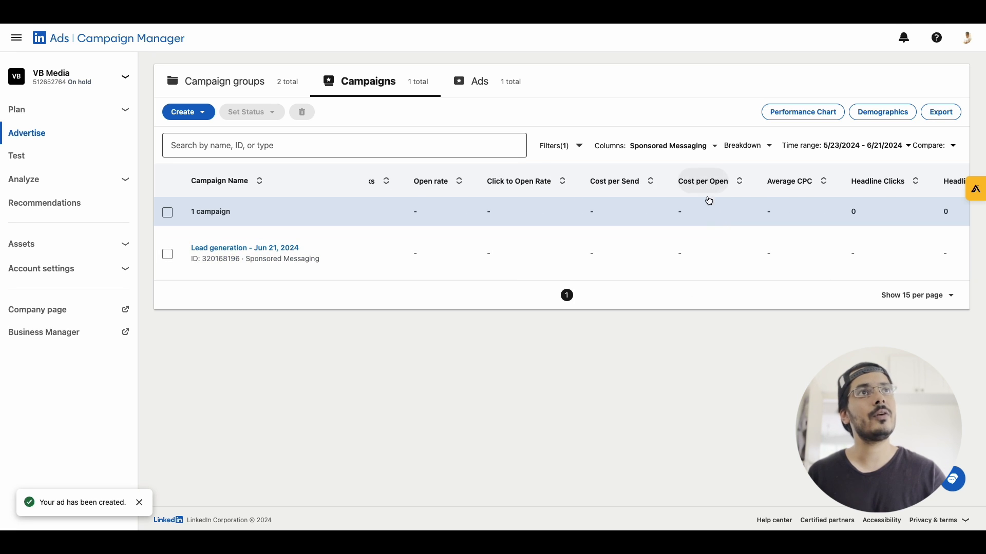
{"action": "scroll", "coordinate": [704, 250], "scroll_direction": "right", "scroll_amount": 8}
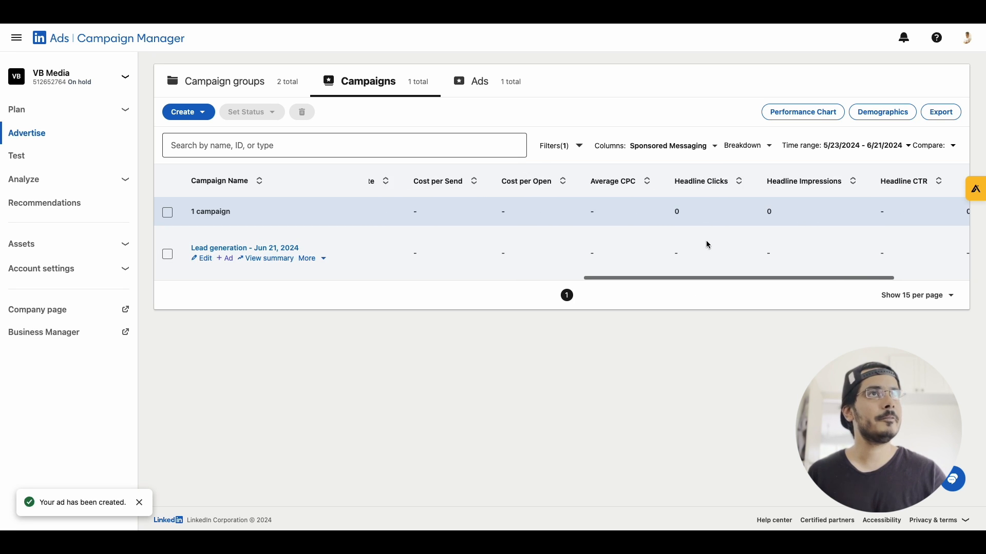
Step: Look through the campaign's headline CTR, total engagements and engagement rate metrics, and return to the spend, sends and opens columns
{"action": "scroll", "coordinate": [734, 254], "scroll_direction": "right", "scroll_amount": 8}
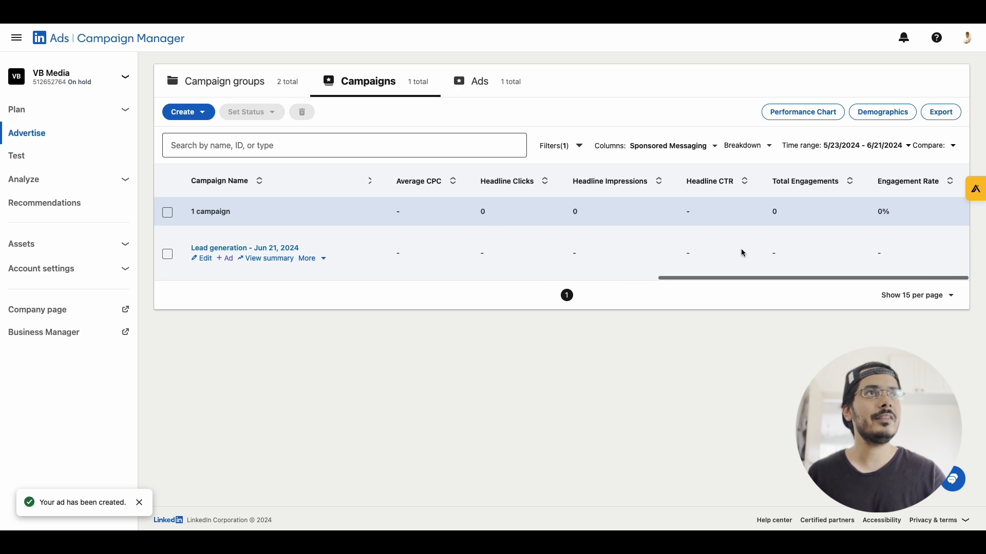
{"action": "scroll", "coordinate": [711, 253], "scroll_direction": "left", "scroll_amount": 20}
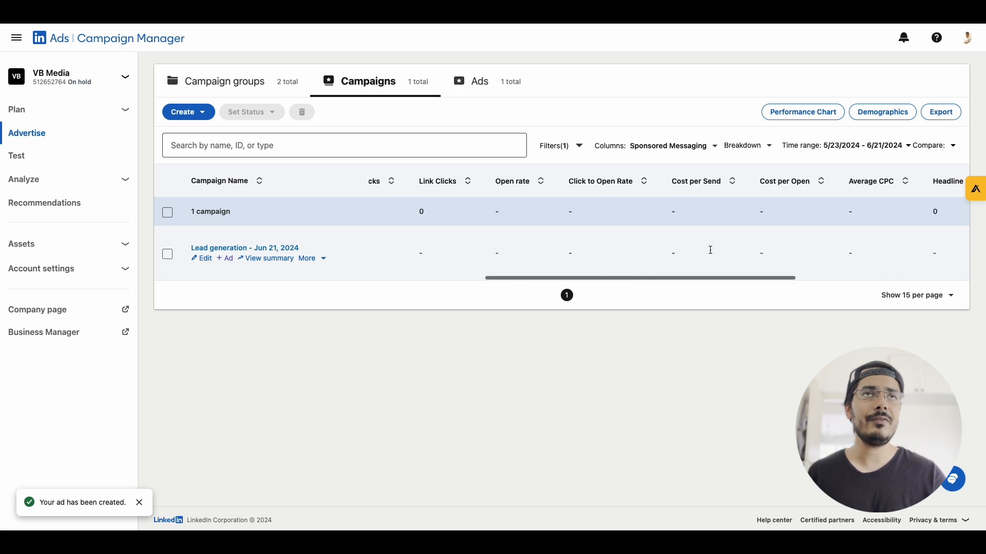
{"action": "scroll", "coordinate": [710, 251], "scroll_direction": "left", "scroll_amount": 3}
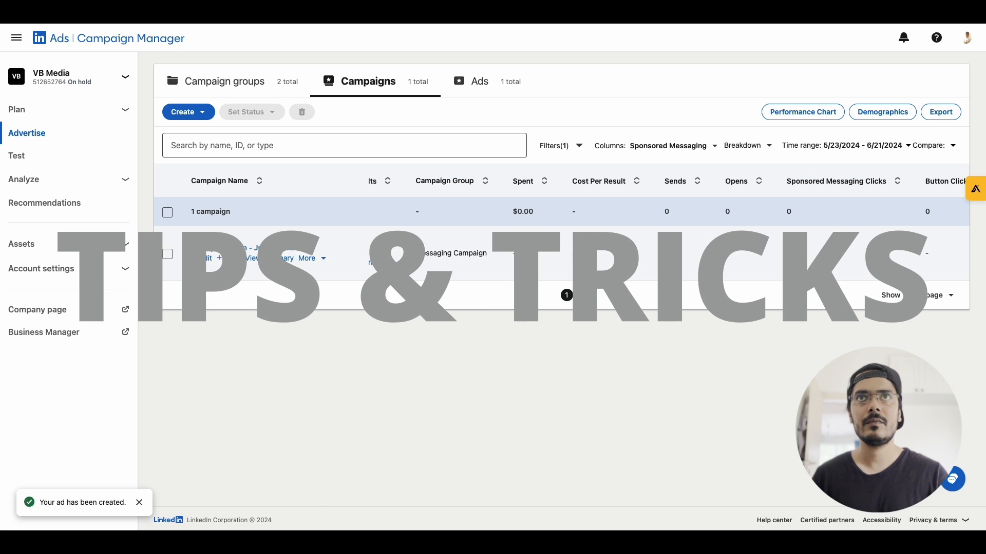
Step: Open Message Ad 1 from the campaign for editing and view its subject and message text
{"action": "left_click", "coordinate": [253, 247]}
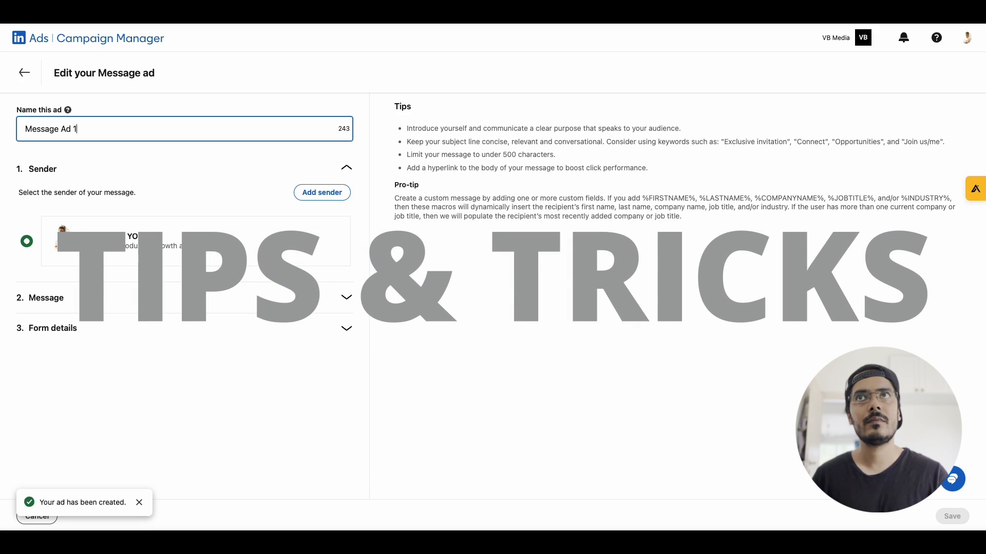
{"action": "left_click", "coordinate": [347, 297]}
{"action": "scroll", "coordinate": [152, 322], "scroll_direction": "down", "scroll_amount": 1}
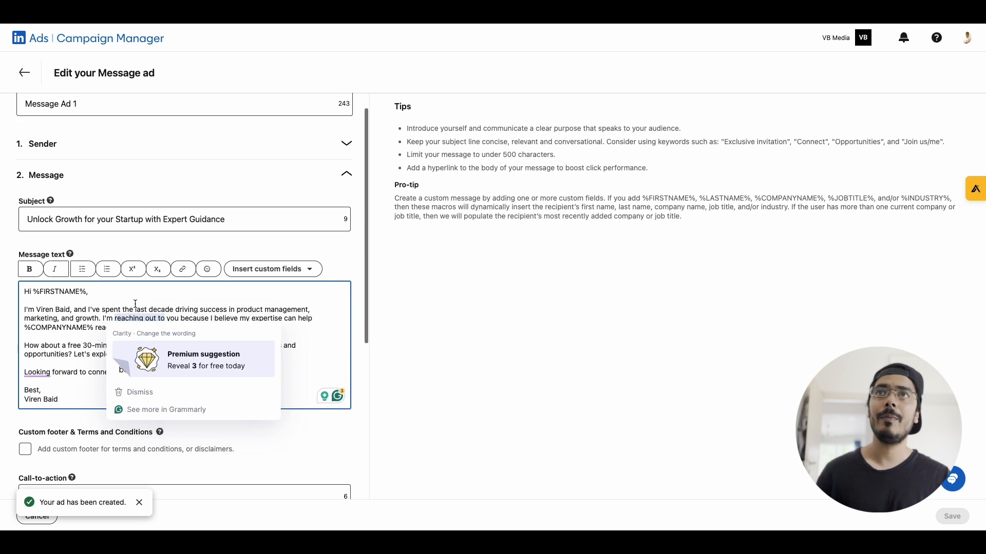
{"action": "scroll", "coordinate": [137, 318], "scroll_direction": "up", "scroll_amount": 1}
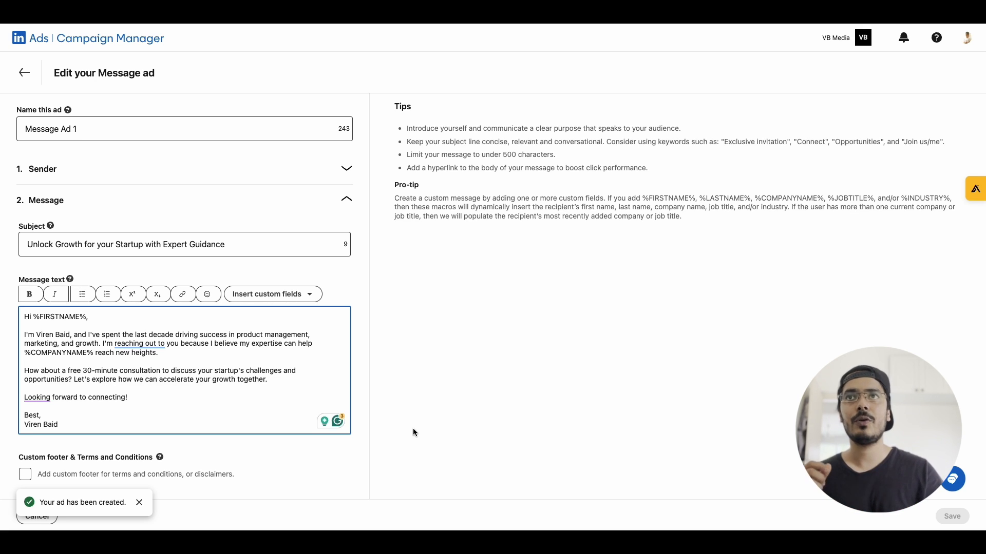
Step: Check the ad's selected sender, and look at the custom fields available for personalising the message text
{"action": "left_click", "coordinate": [202, 170]}
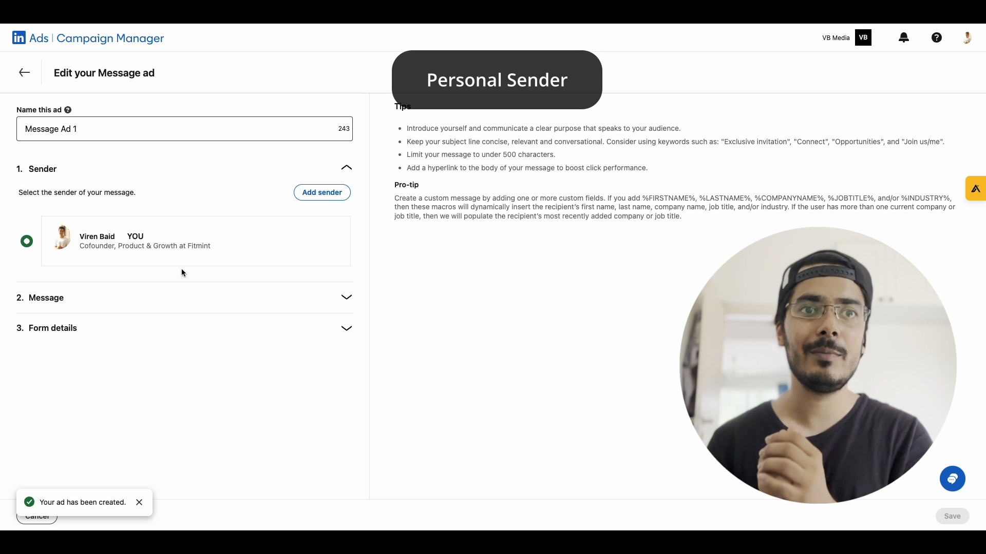
{"action": "left_click", "coordinate": [168, 308]}
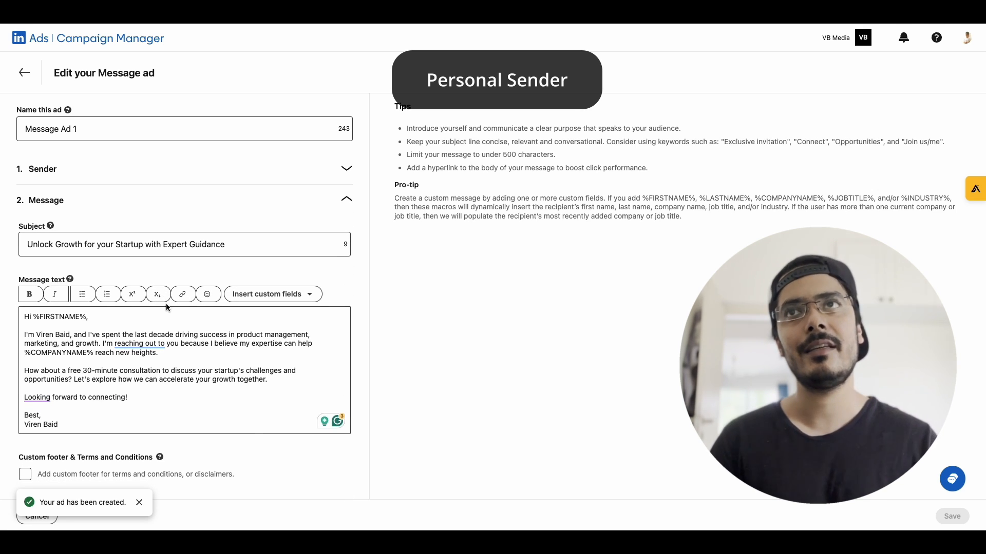
{"action": "scroll", "coordinate": [108, 331], "scroll_direction": "down", "scroll_amount": 1}
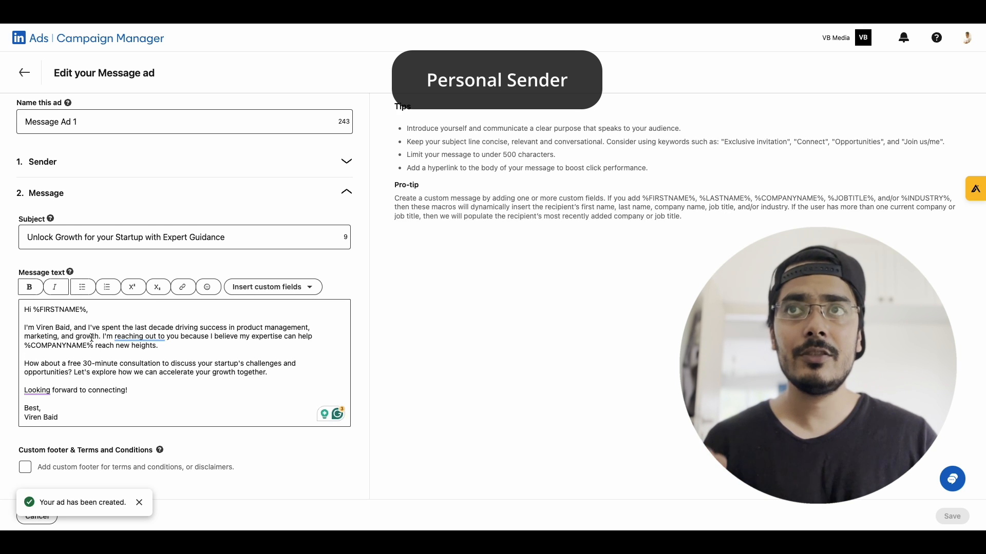
{"action": "left_click", "coordinate": [266, 291]}
{"action": "left_click", "coordinate": [188, 376]}
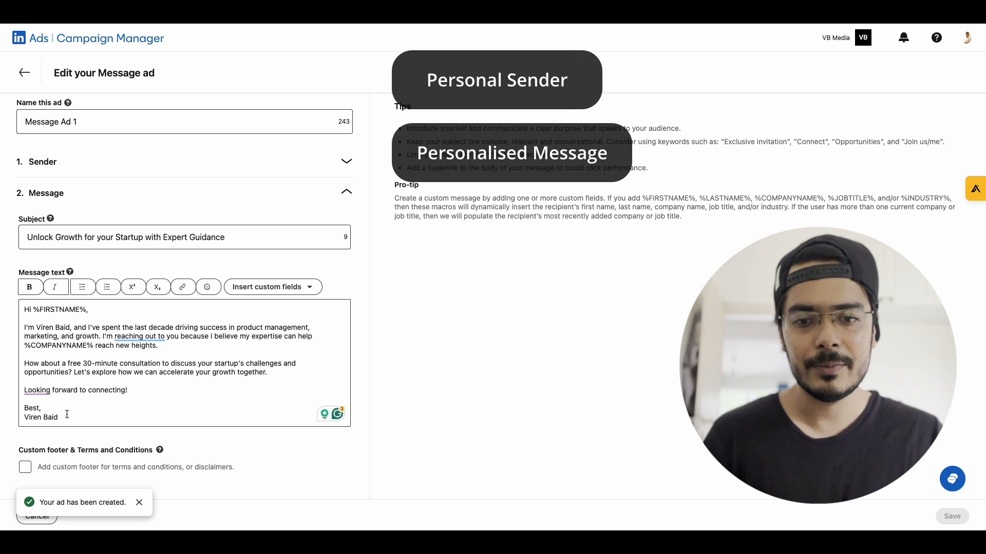
Step: Review the message's free 30-minute consultation offer, growth benefits and closing line, along with its call-to-action and landing page URL, without changing them
{"action": "left_click", "coordinate": [67, 358]}
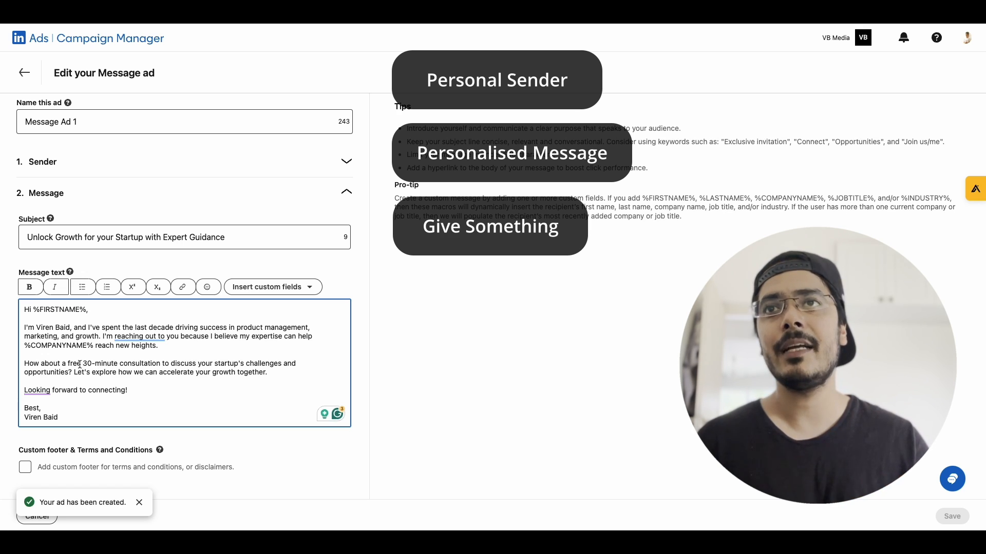
{"action": "left_click_drag", "start_coordinate": [84, 365], "coordinate": [154, 358]}
{"action": "left_click", "coordinate": [167, 369]}
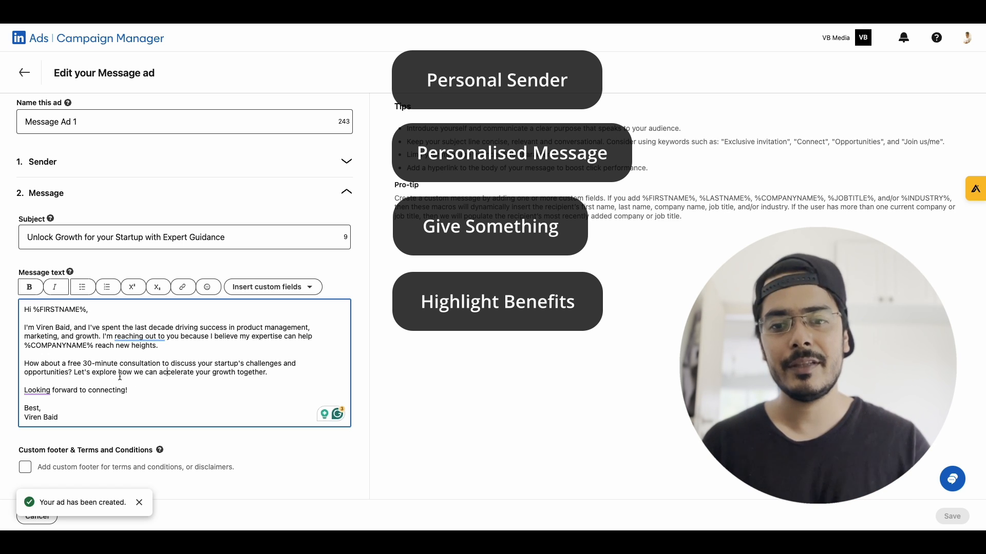
{"action": "scroll", "coordinate": [120, 376], "scroll_direction": "down", "scroll_amount": 1}
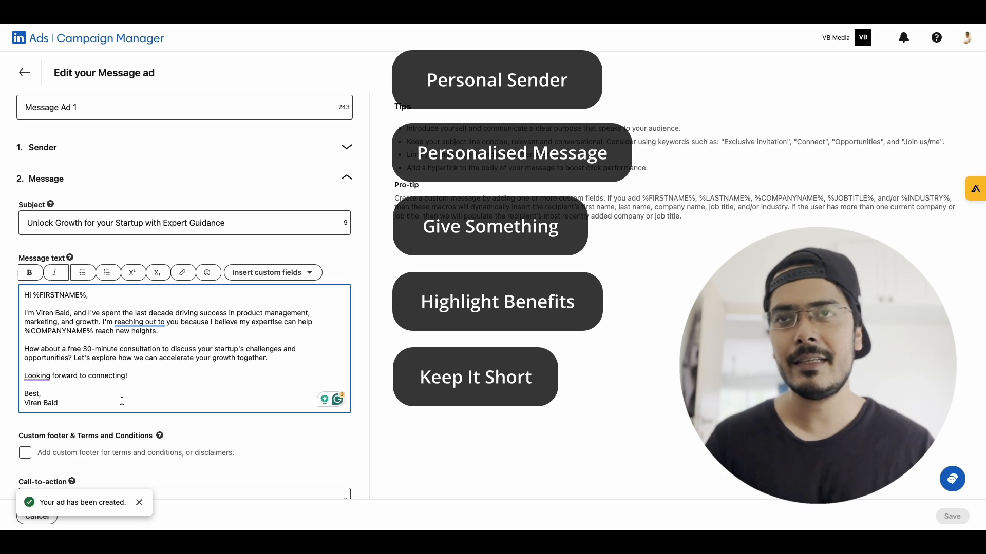
{"action": "left_click", "coordinate": [151, 379]}
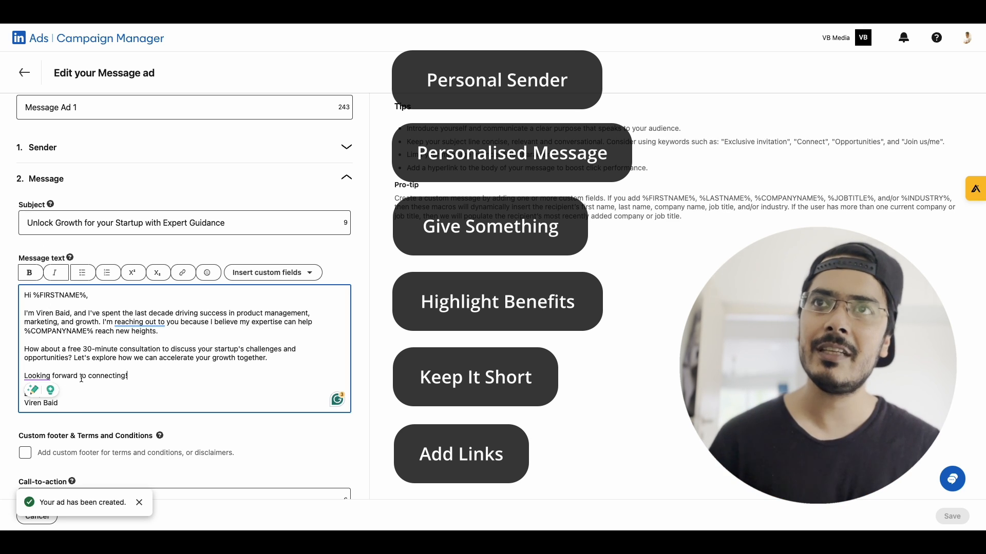
{"action": "scroll", "coordinate": [244, 346], "scroll_direction": "down", "scroll_amount": 2}
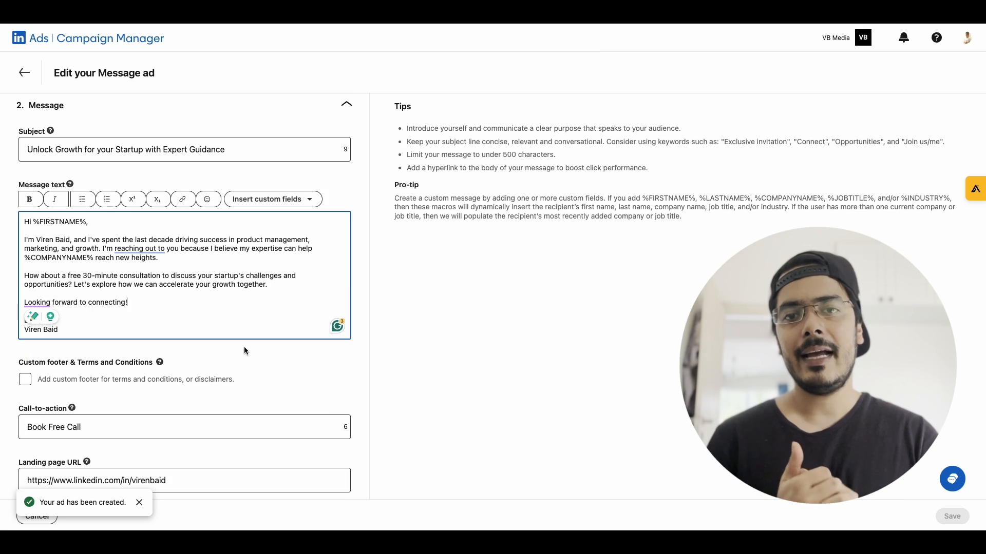